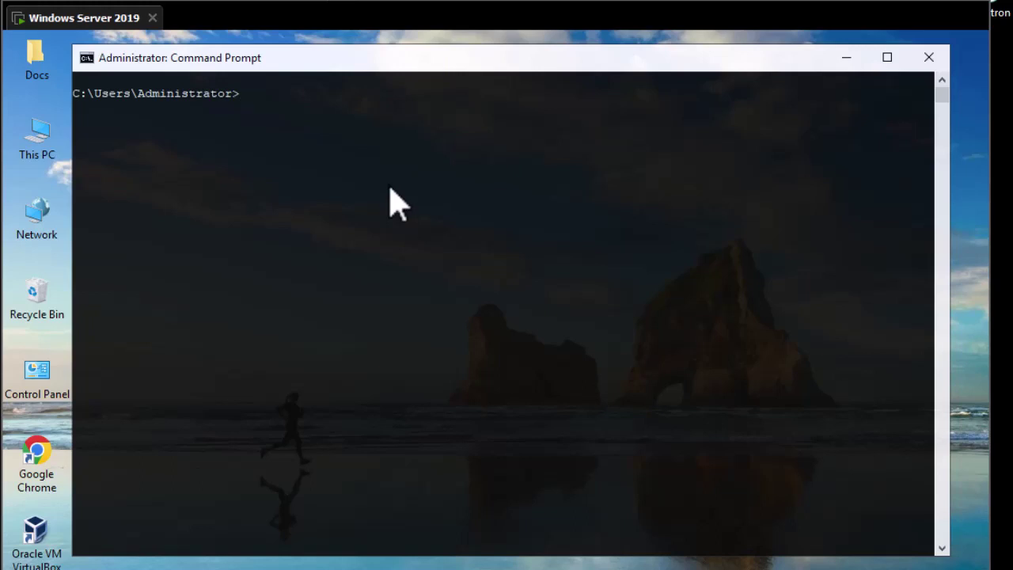
Start PowerShell and run Get-WindowsCapability -online -name open* to list the OpenSSH capabilities.
text(powershell)
key(Return)
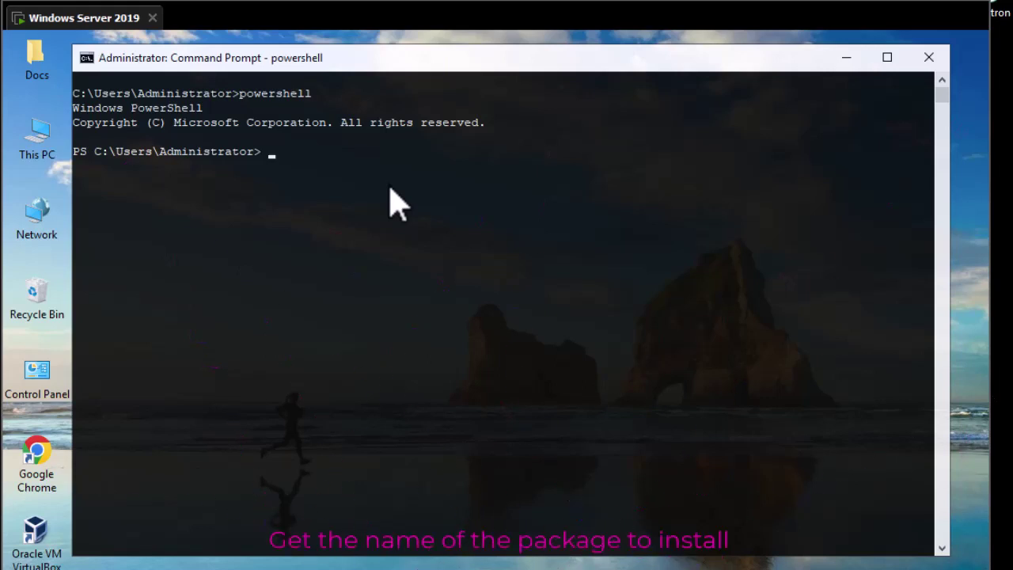
text(get-windowsca)
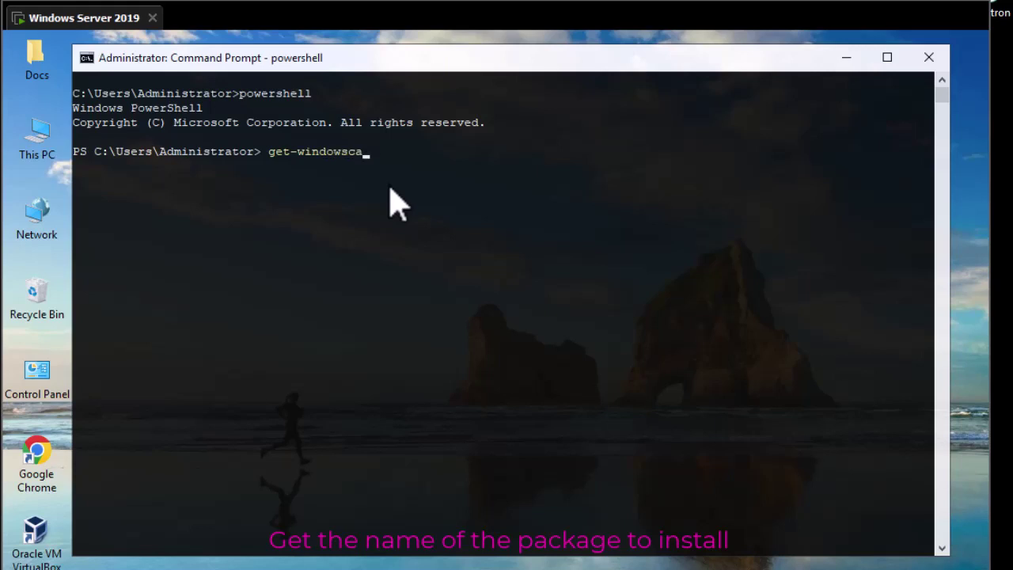
text(pa)
key(Tab)
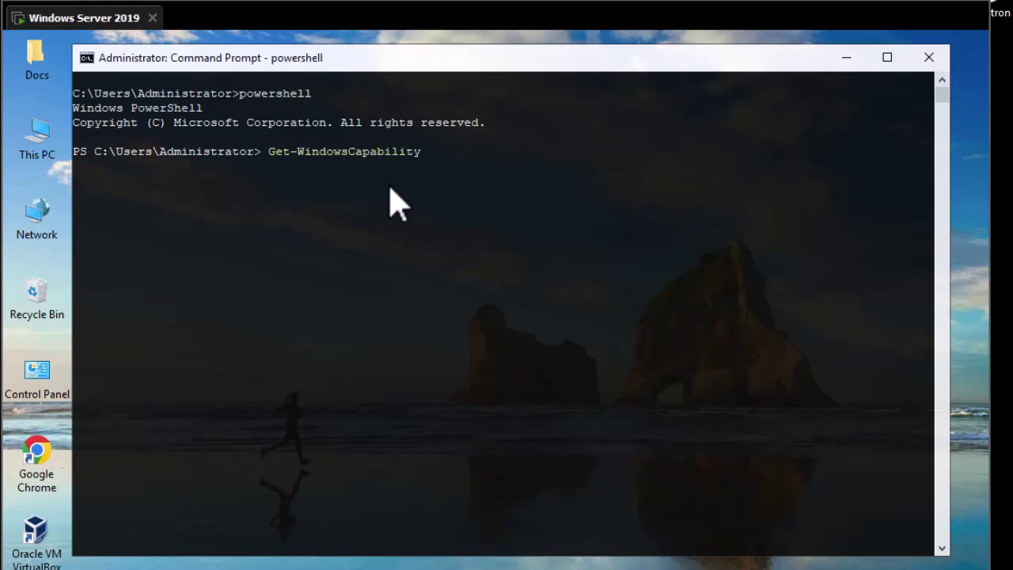
text(-online -name open)
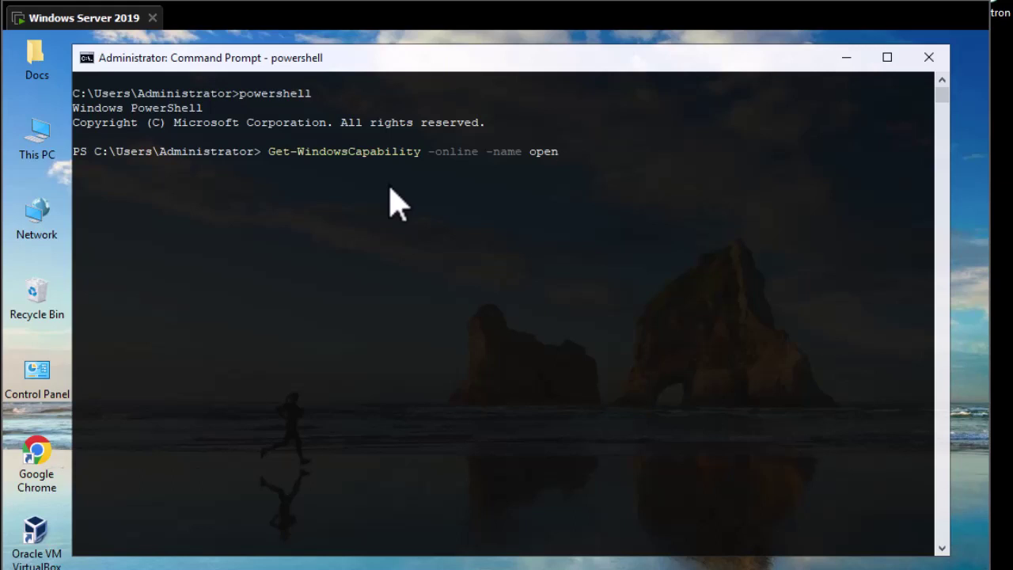
text(*)
key(Return)
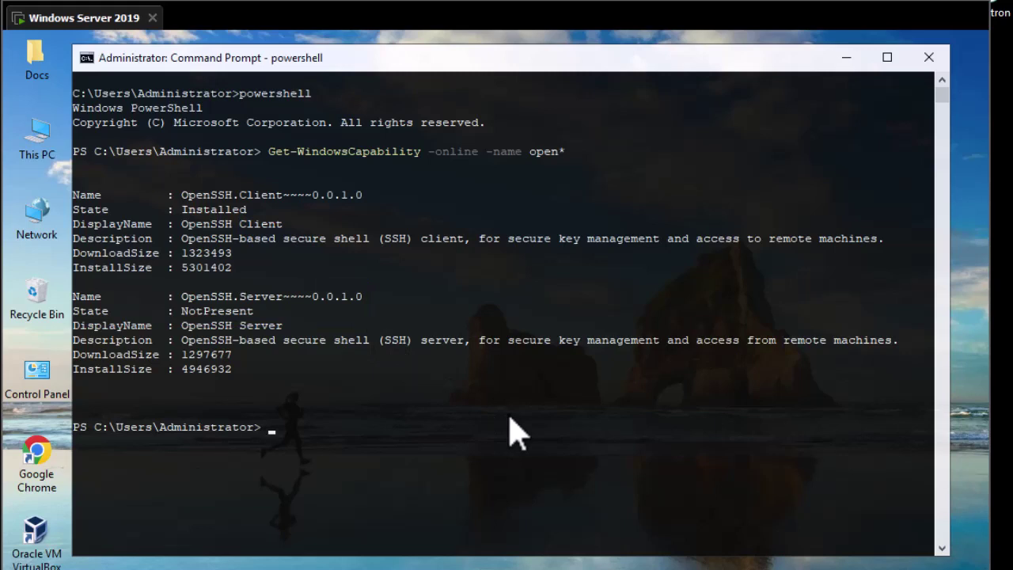
Turn the recalled query into Add-WindowsCapability -online -name, removing the open* pattern.
key(Up)
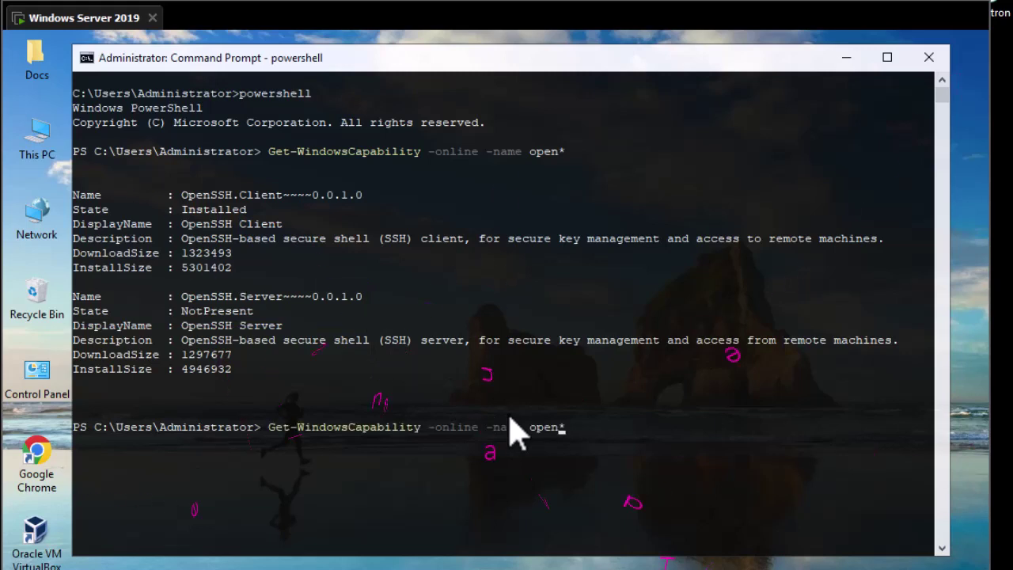
key(Left)
key(Left)
key(Left)
key(Left)
key(Left)
key(Left)
key(Left)
key(Left)
key(Left)
key(Left)
key(Left)
key(Left)
key(Left)
key(Left)
key(Left)
key(Left)
key(Left)
key(Left)
key(Left)
key(Left)
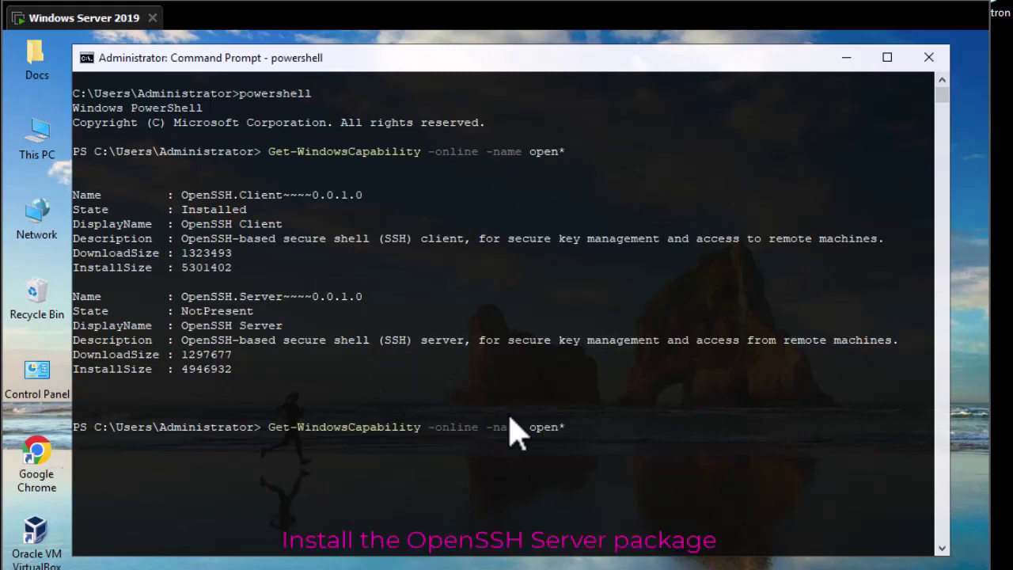
key(BackSpace)
key(BackSpace)
key(BackSpace)
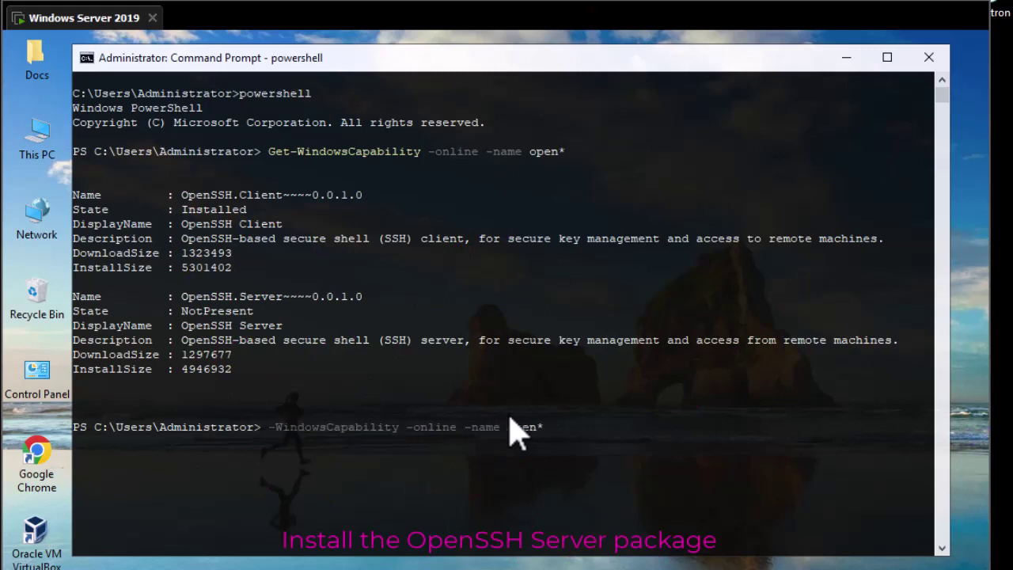
text(Add)
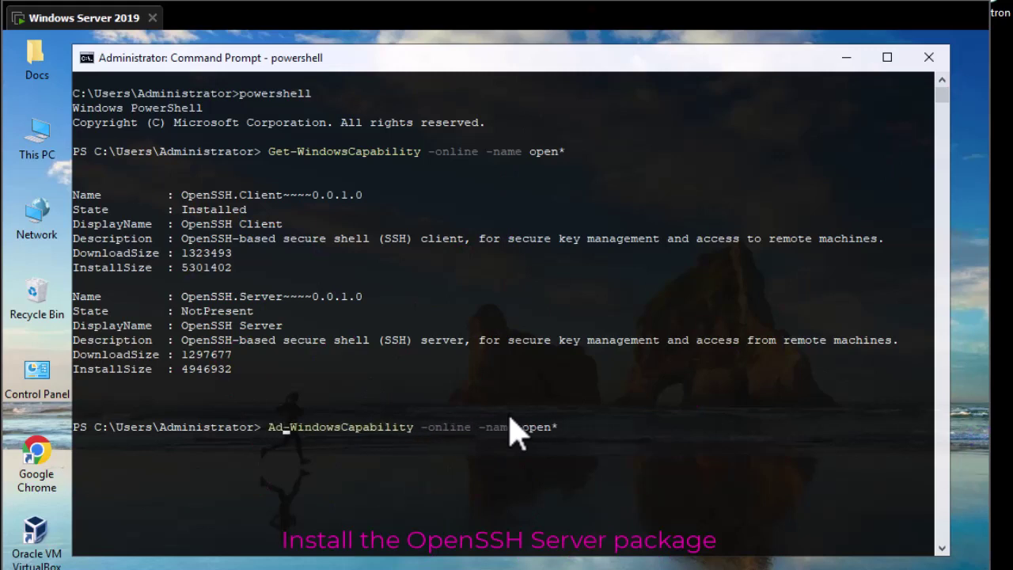
key(Right)
key(Right)
key(Right)
key(Right)
key(Right)
key(Right)
key(Right)
key(Right)
key(Right)
key(Right)
key(Right)
key(Right)
key(Right)
key(Right)
key(Right)
key(Right)
key(Right)
key(Right)
key(Right)
key(Right)
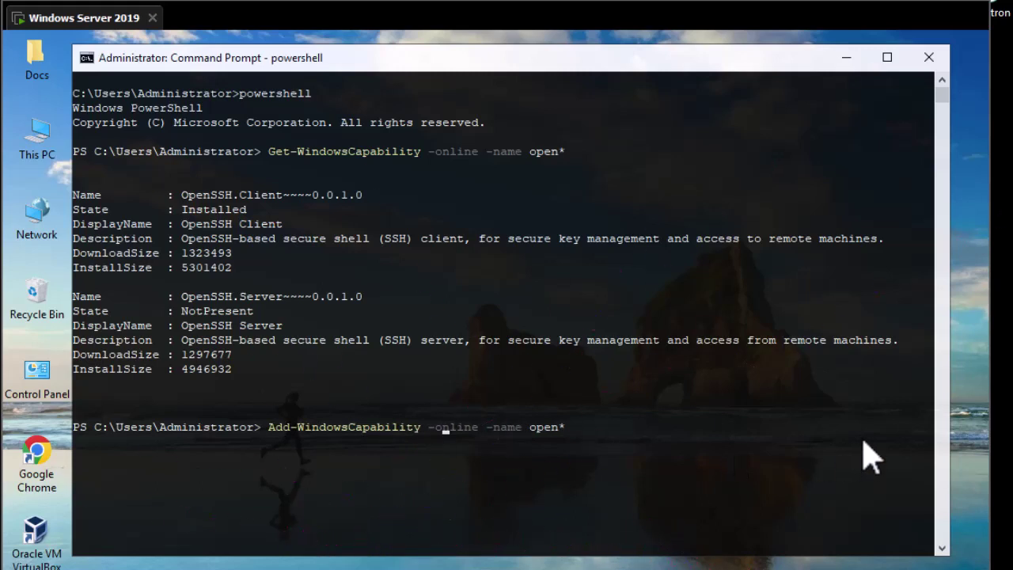
key(ctrl+Right)
key(ctrl+Right)
key(ctrl+Right)
key(BackSpace)
key(BackSpace)
key(BackSpace)
key(BackSpace)
key(BackSpace)
Copy OpenSSH.Server~~~~0.0.1.0 from the output and paste it after -name.
drag(182, 296, 362, 298)
click(86, 57)
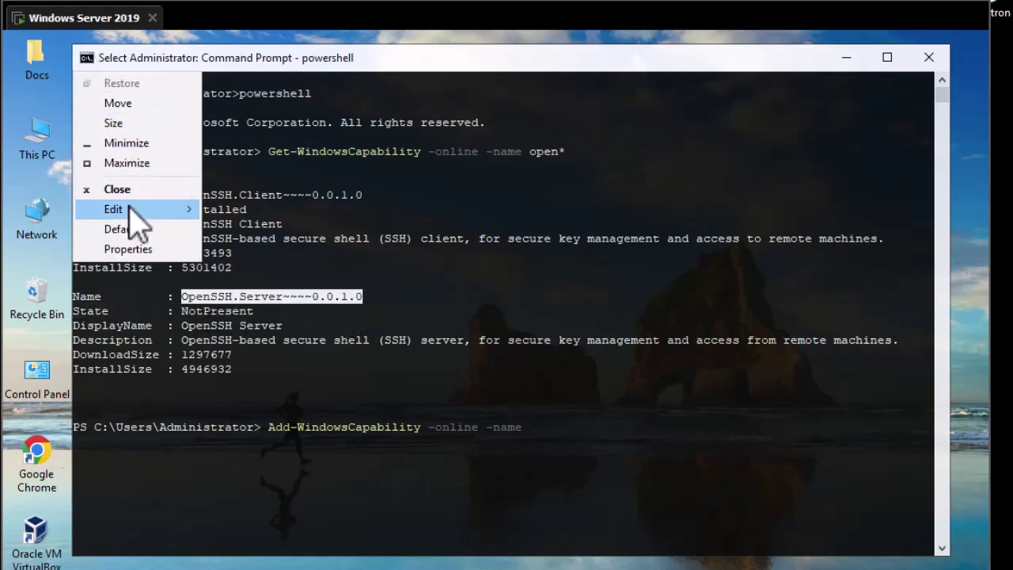
mouse_move(177, 215)
click(232, 208)
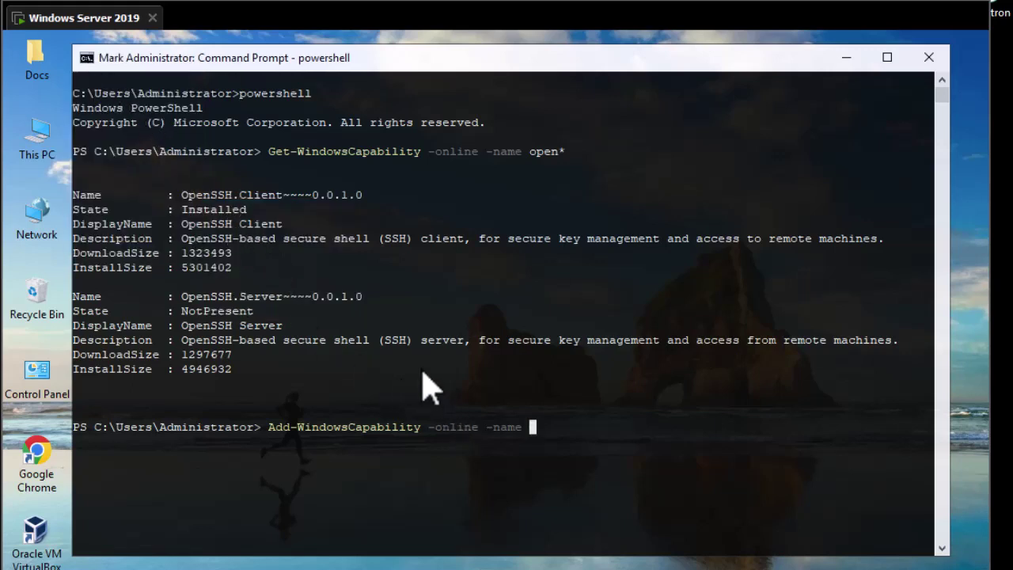
drag(182, 297, 283, 298)
drag(183, 301, 365, 310)
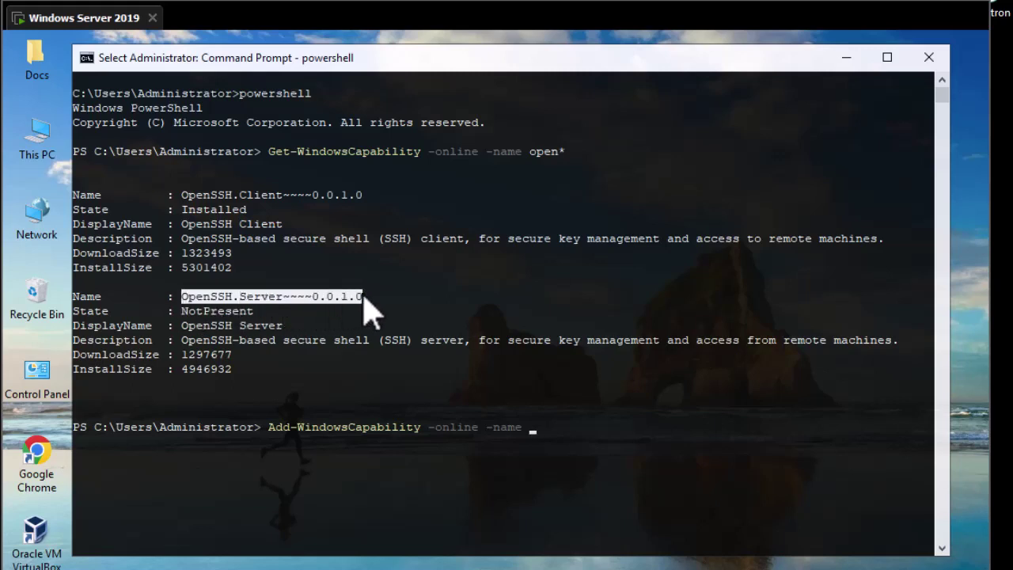
click(86, 58)
mouse_move(172, 209)
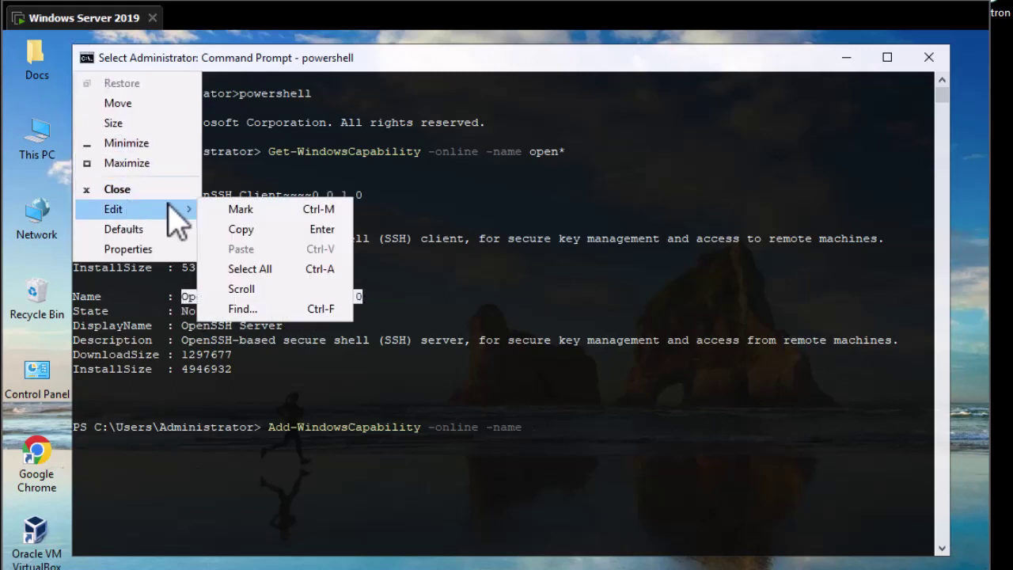
click(242, 227)
right_click(554, 452)
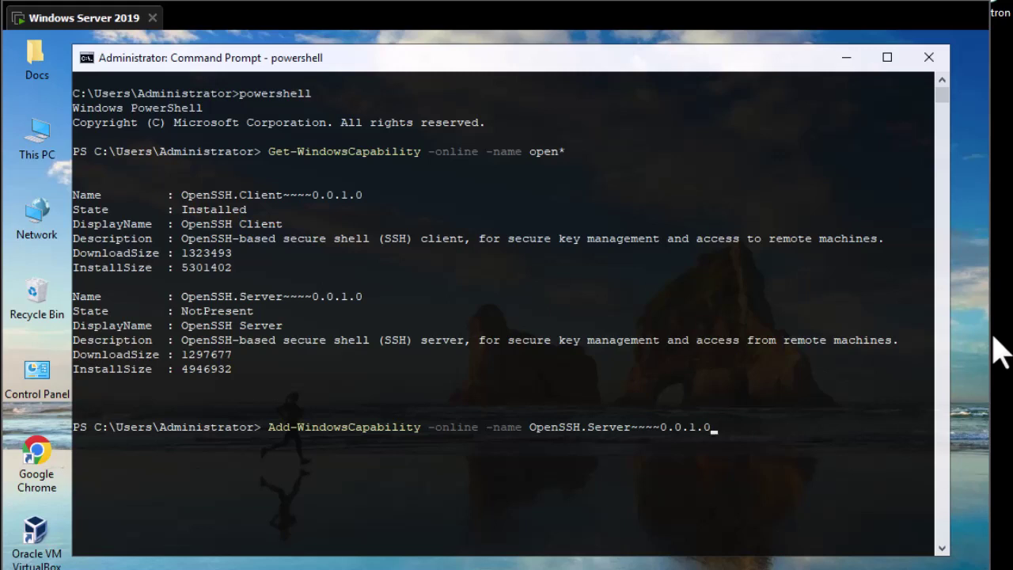
click(590, 514)
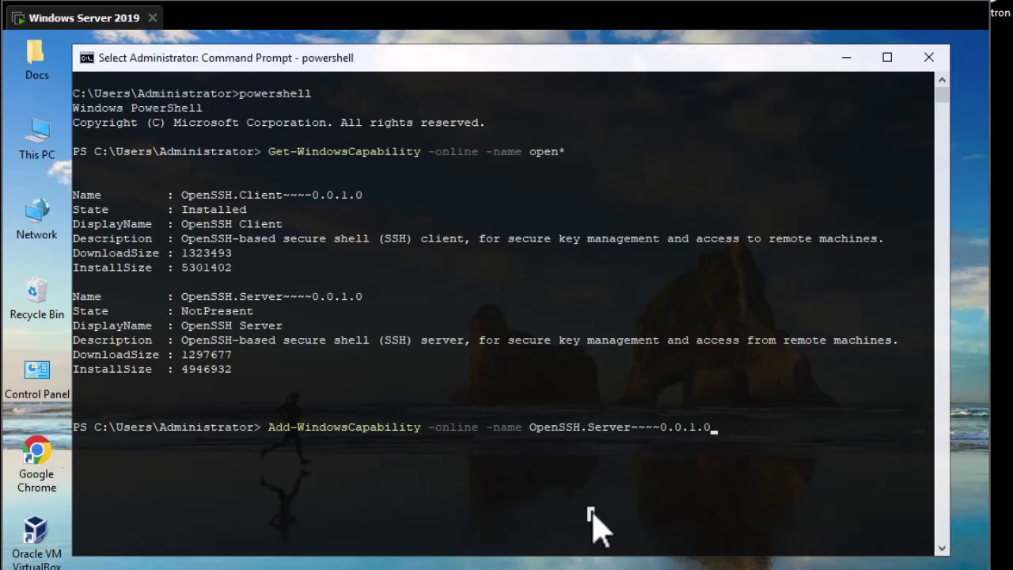
Run the OpenSSH.Server~~~~0.0.1.0 install, then clear the console with cls.
key(Return)
key(Return)
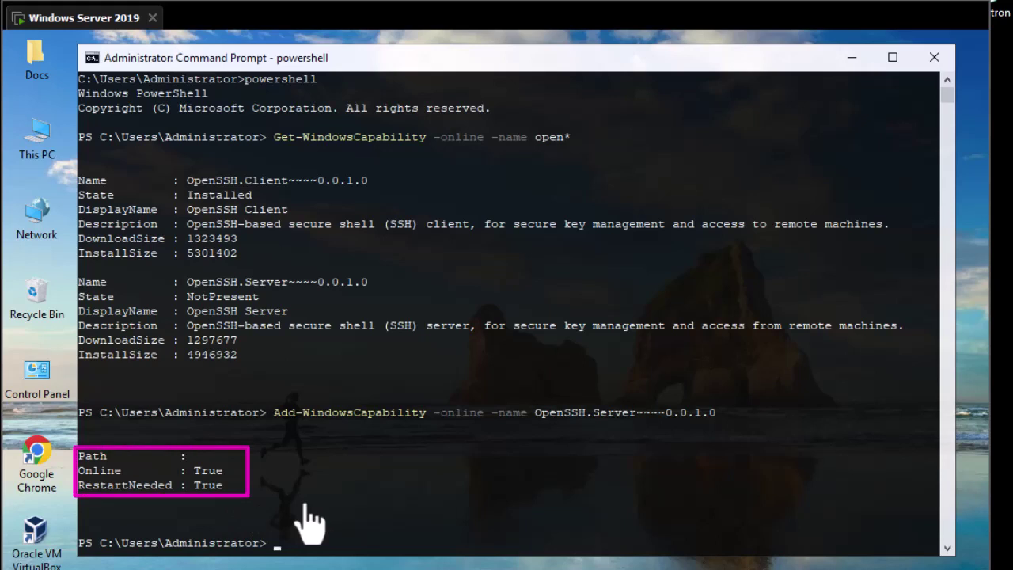
text(cls)
key(Return)
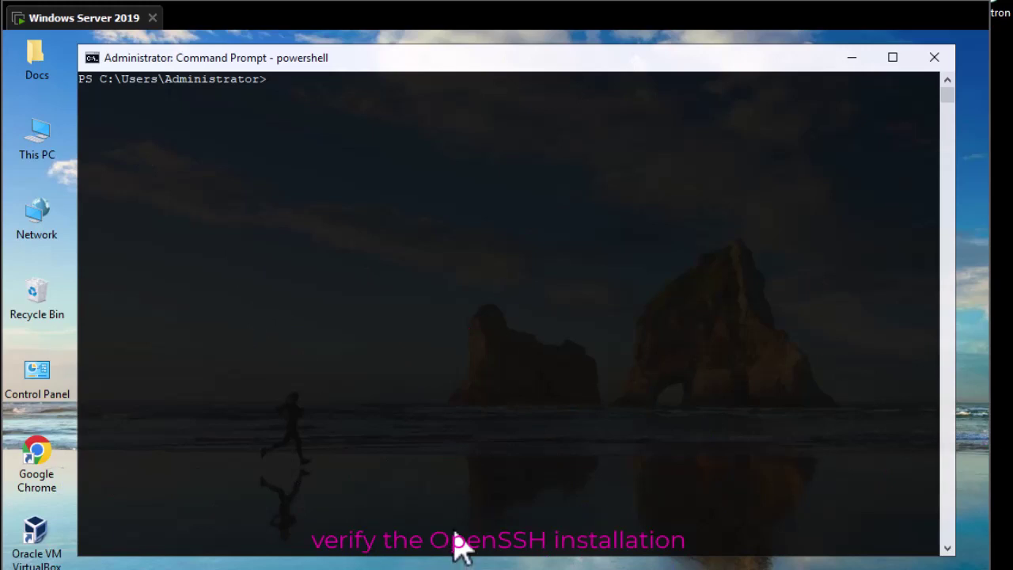
Run get-service for sshd and then ssh-agent to confirm both are Running.
text(get-service)
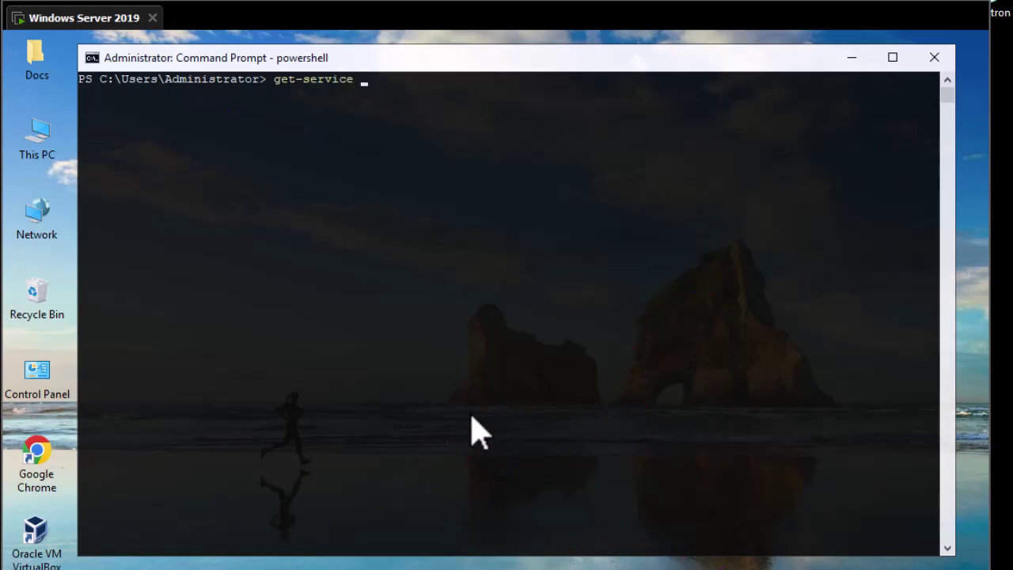
text( sshd)
key(Return)
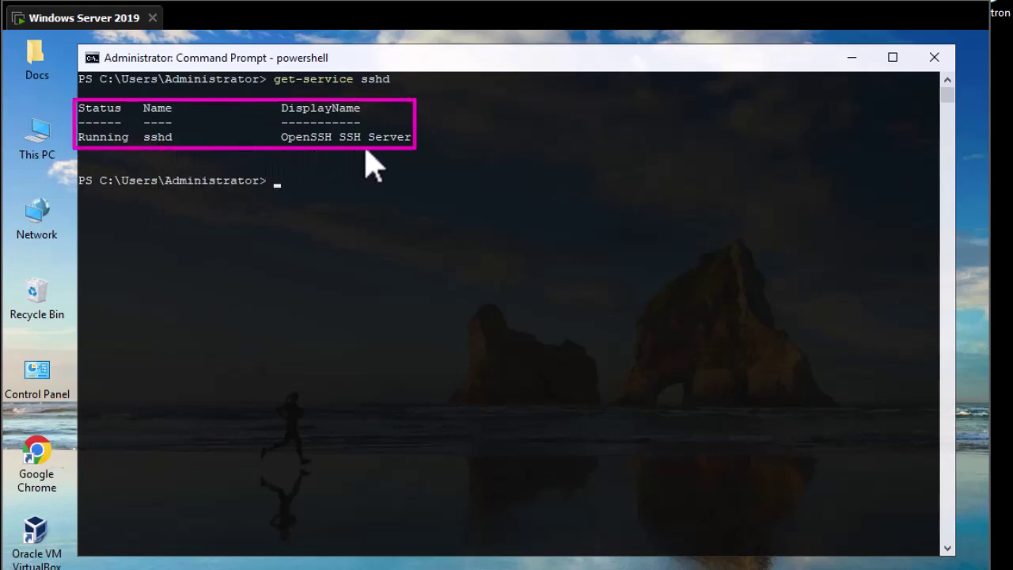
key(Up)
key(BackSpace)
key(BackSpace)
key(BackSpace)
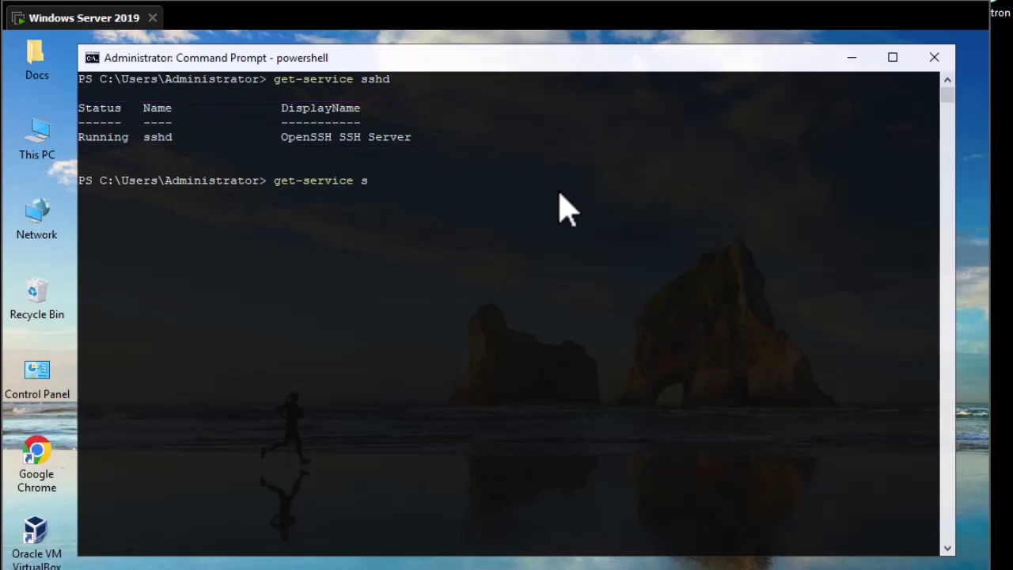
key(BackSpace)
text(sshd)
key(BackSpace)
text(-agent)
key(Return)
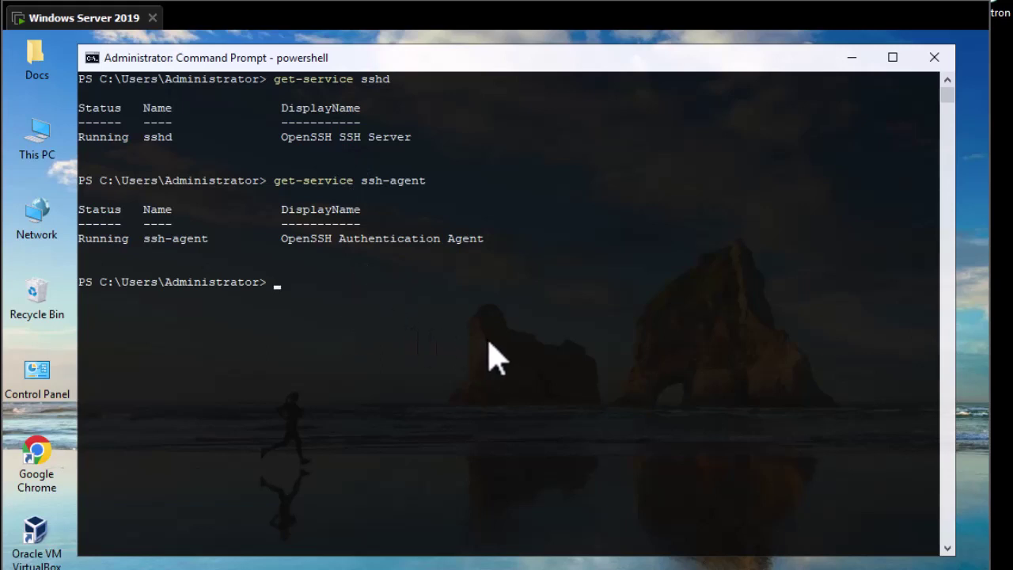
Set the sshd service startup type to automatic, fixing the 'automic' typo.
text(set-service -name ss)
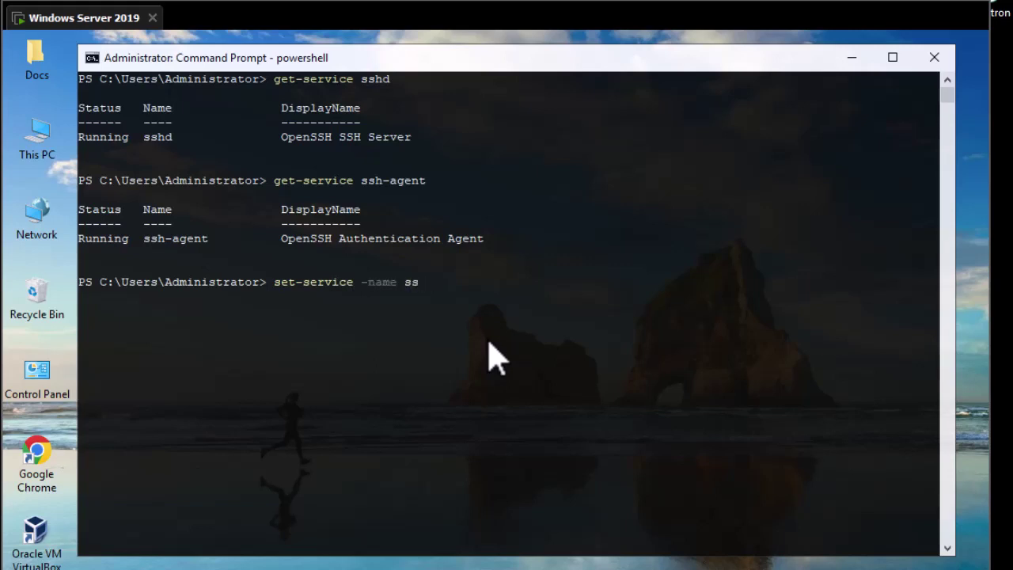
text(hd -startuptype au)
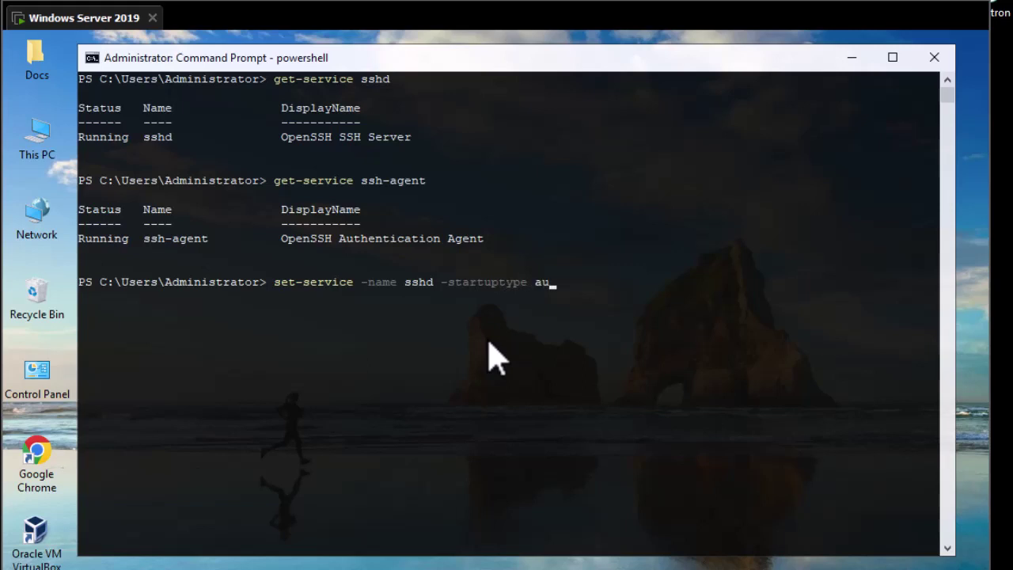
text(tomic)
key(Left)
key(Left)
text(ati)
key(Right)
key(BackSpace)
key(BackSpace)
key(BackSpace)
text(ic)
key(Return)
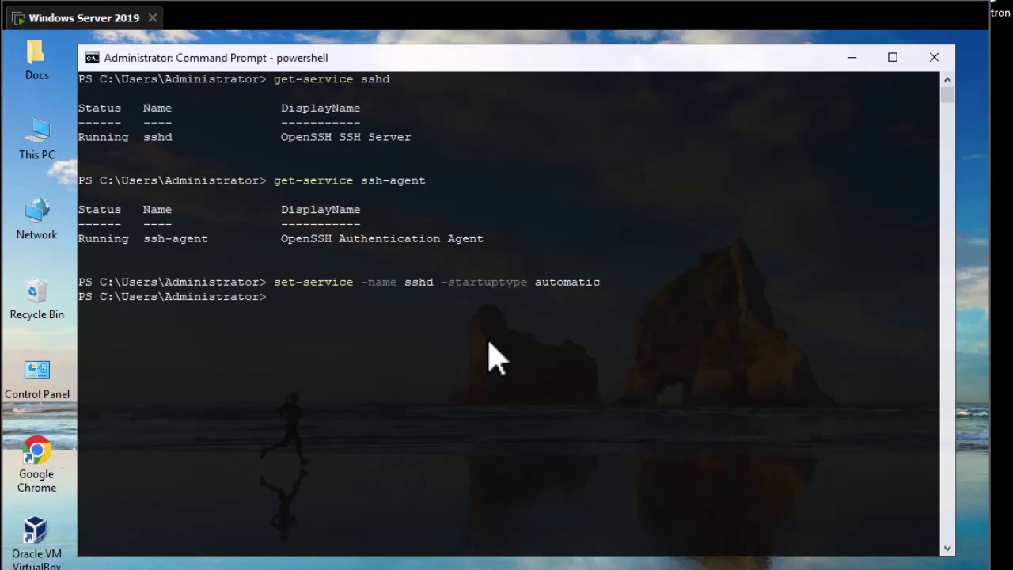
Set the ssh-agent service startup type to automatic as well.
key(Up)
key(Left)
key(Left)
key(Left)
key(Left)
key(Left)
key(Left)
key(Left)
key(Left)
key(Left)
key(Left)
key(Left)
key(Left)
key(Left)
key(Left)
key(Left)
key(Left)
key(Left)
key(Left)
key(Left)
key(Left)
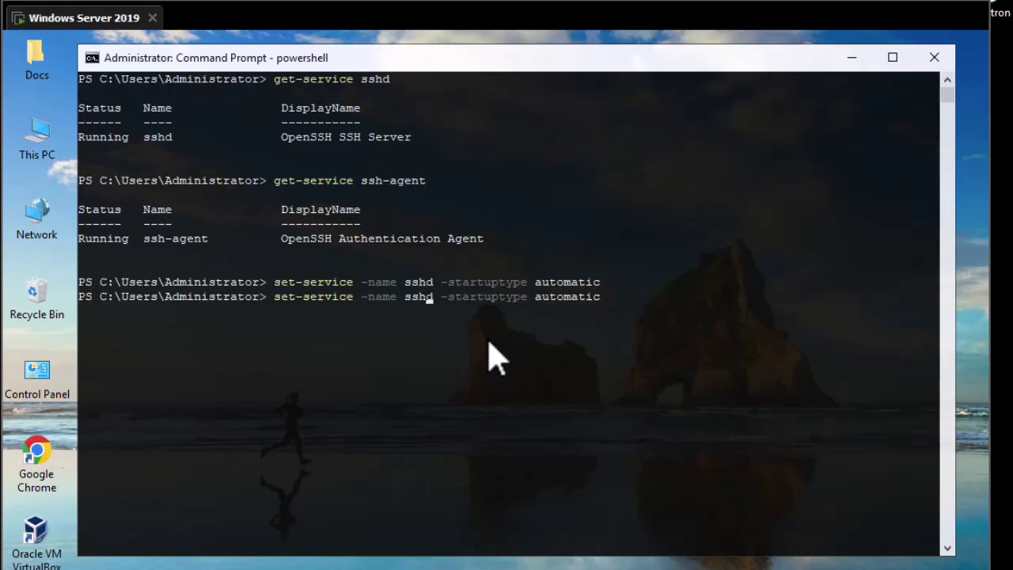
key(Right)
key(BackSpace)
text(-agent)
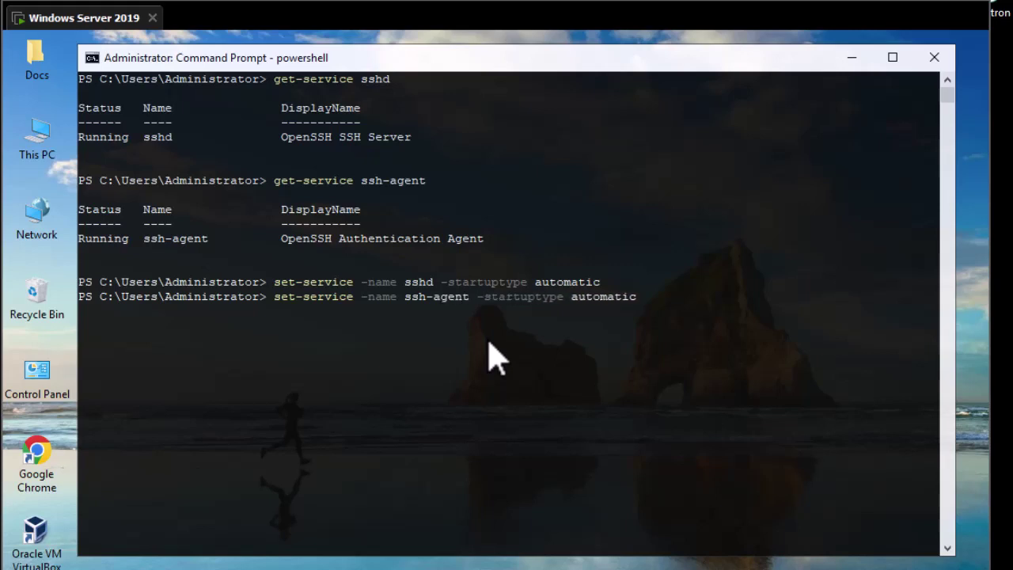
key(Return)
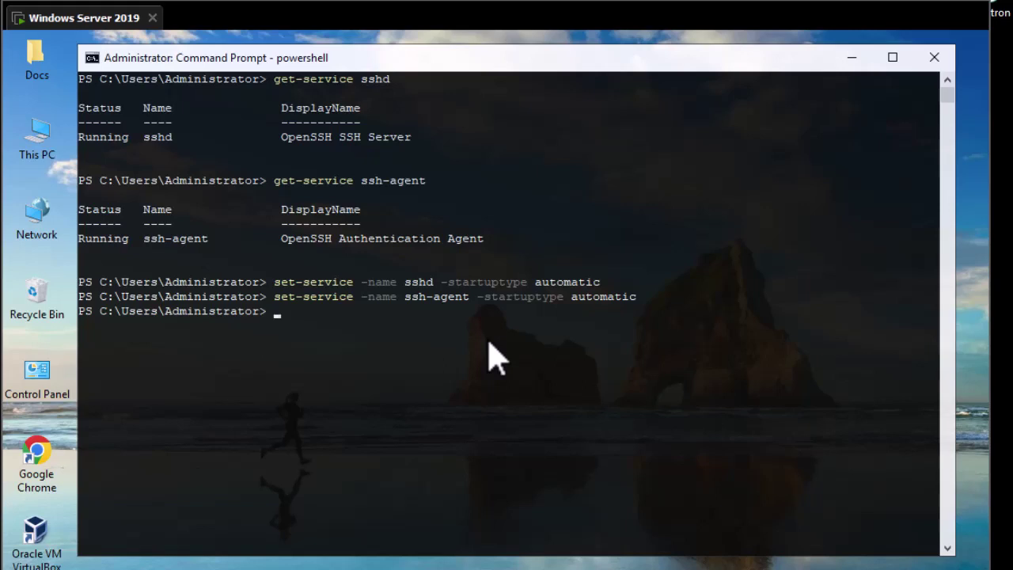
Run start-service for sshd and then for ssh-agent.
text(rat)
key(BackSpace)
key(BackSpace)
key(BackSpace)
text(tart-service)
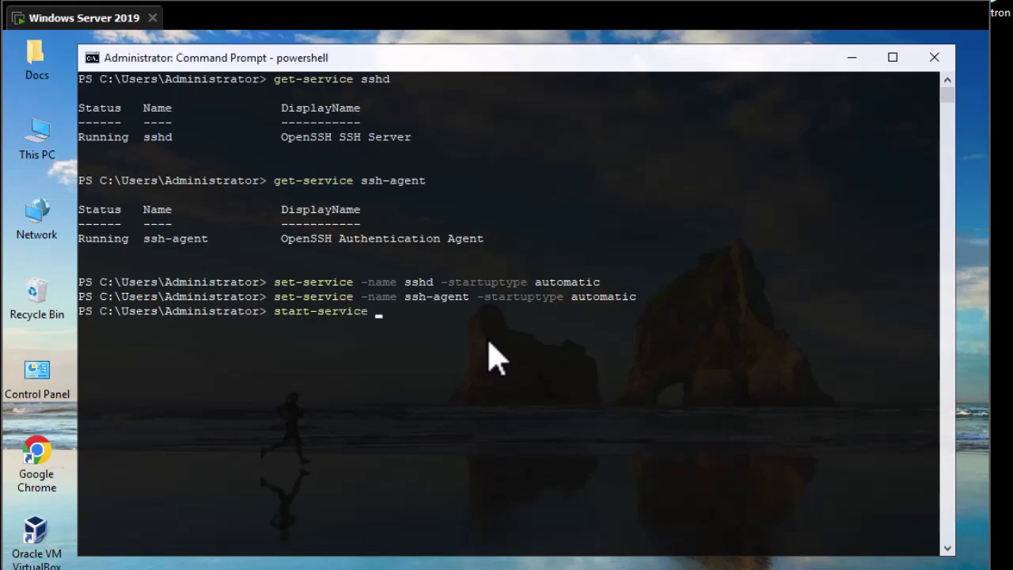
text( sshd)
key(Return)
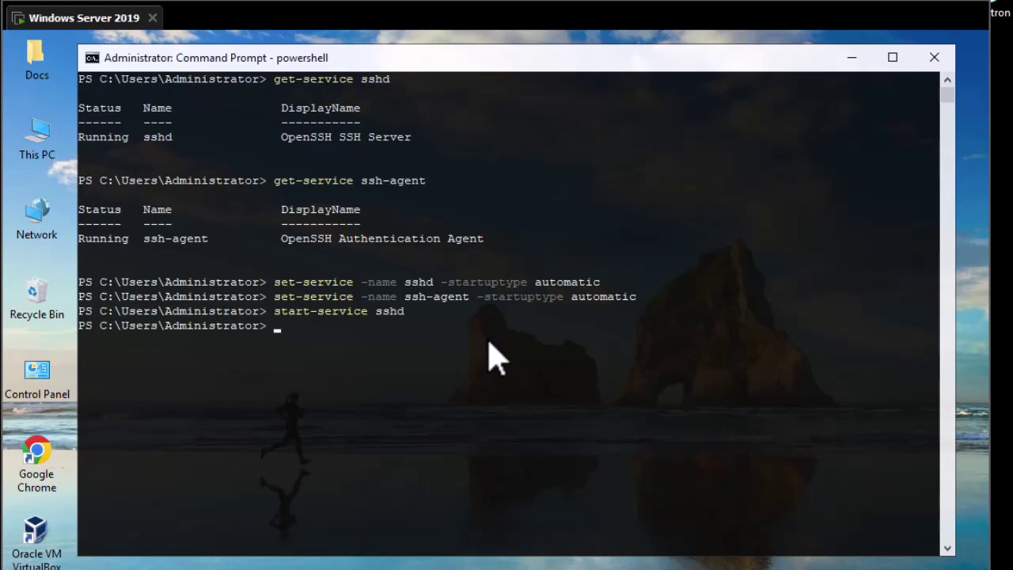
key(Up)
key(BackSpace)
key(BackSpace)
text(h)
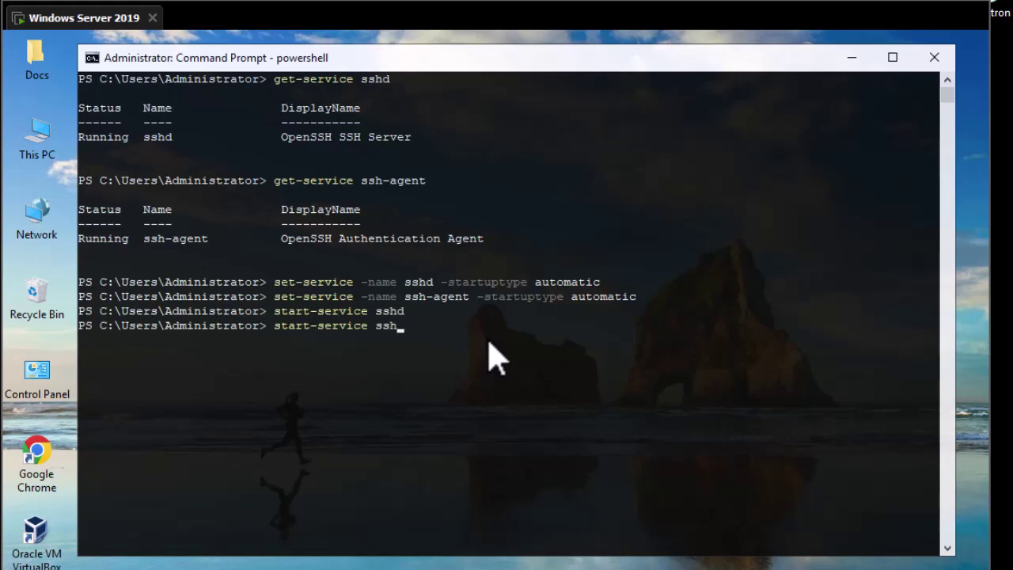
text(-agent)
key(Return)
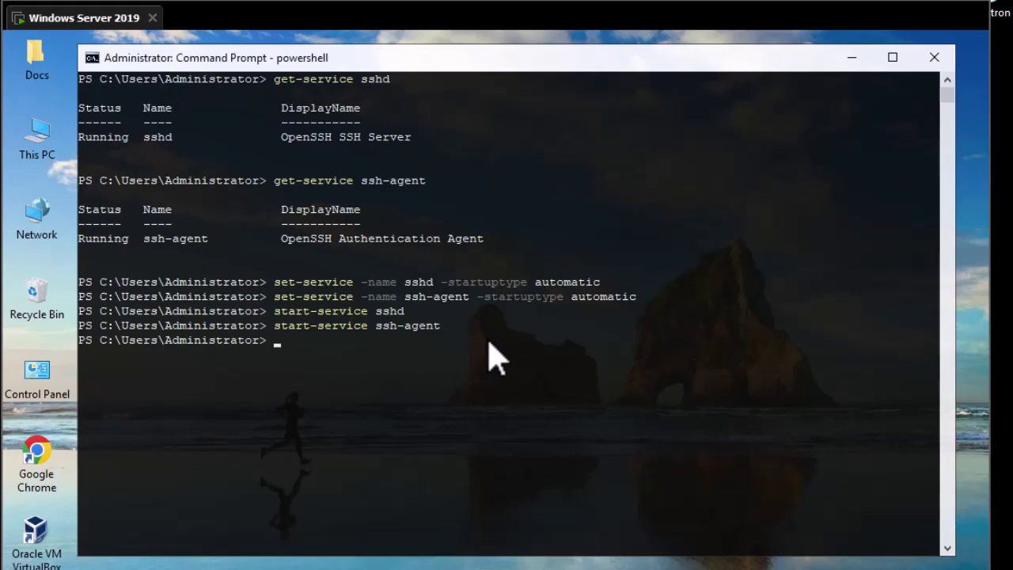
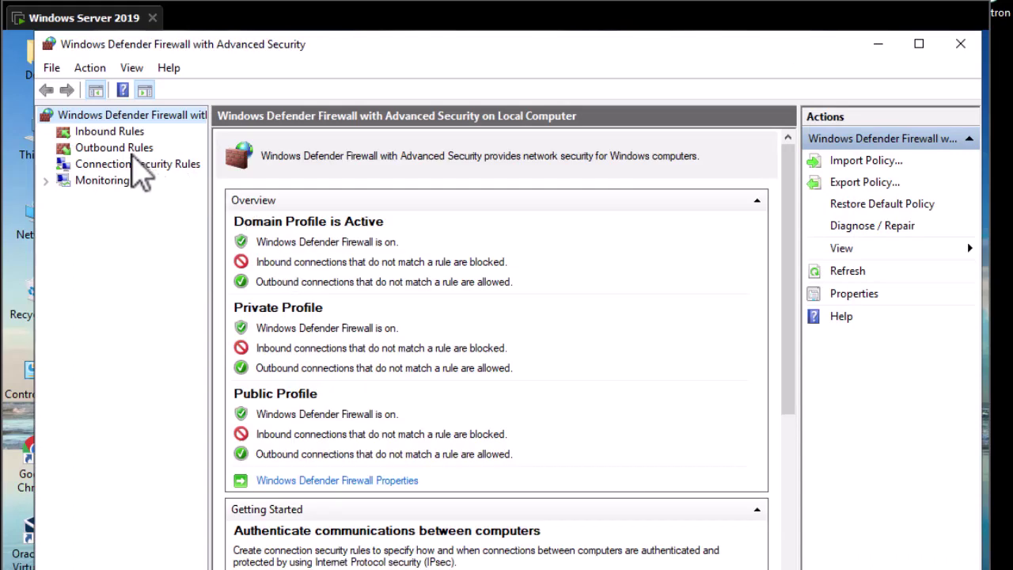
Create a new inbound Port rule restricted to TCP specific local port 22.
click(115, 133)
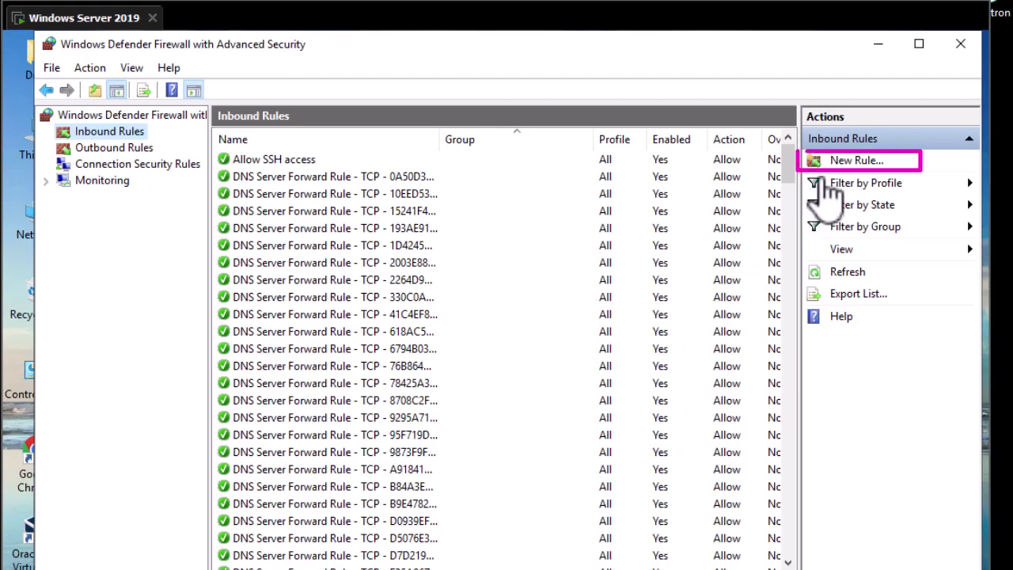
click(857, 161)
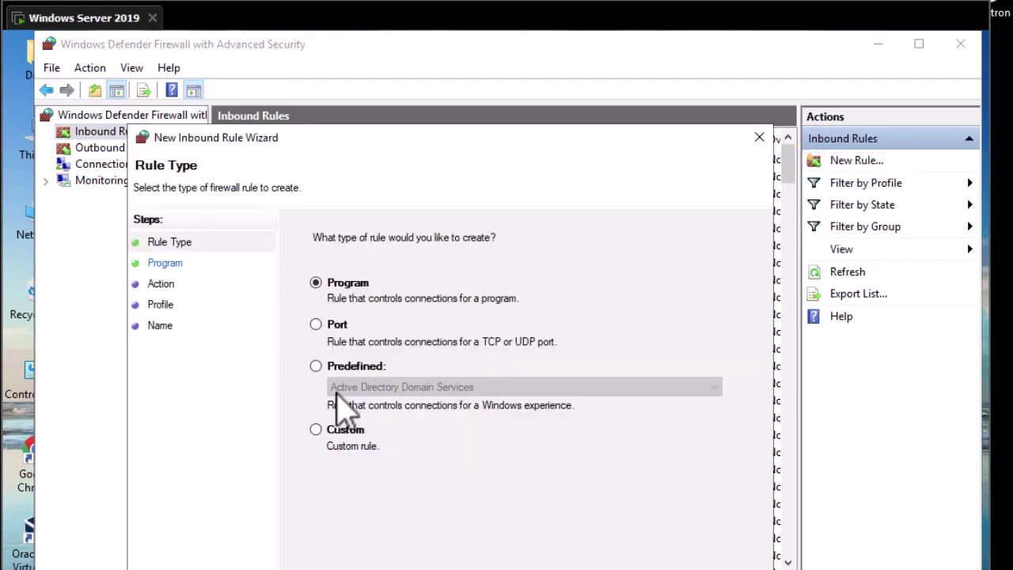
click(318, 325)
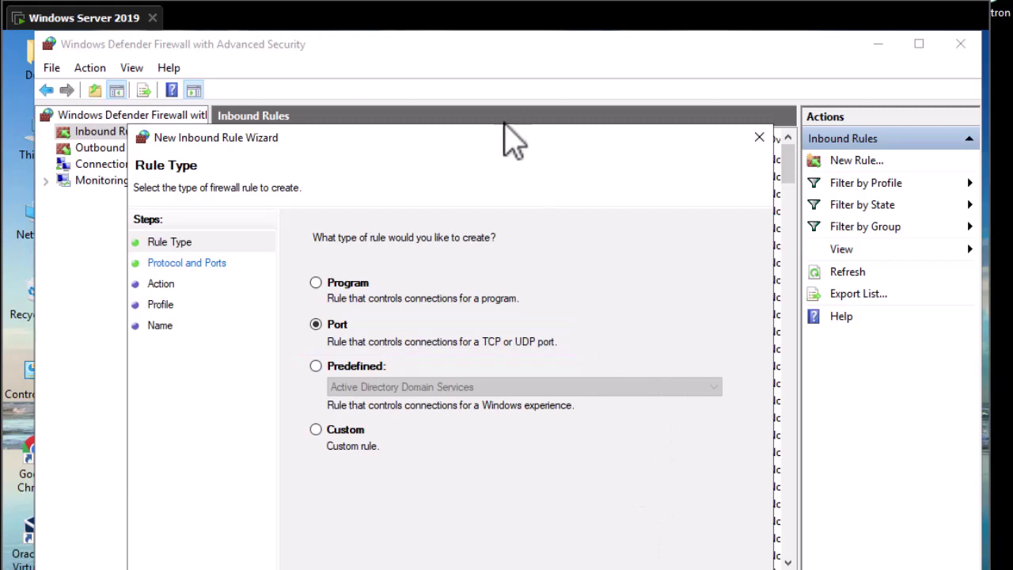
drag(487, 145, 493, 64)
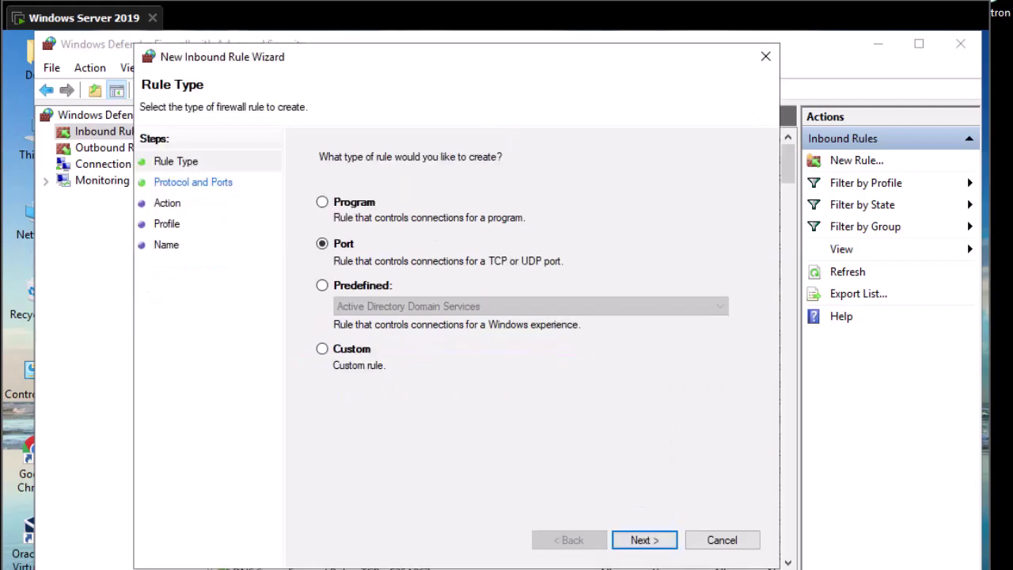
click(643, 540)
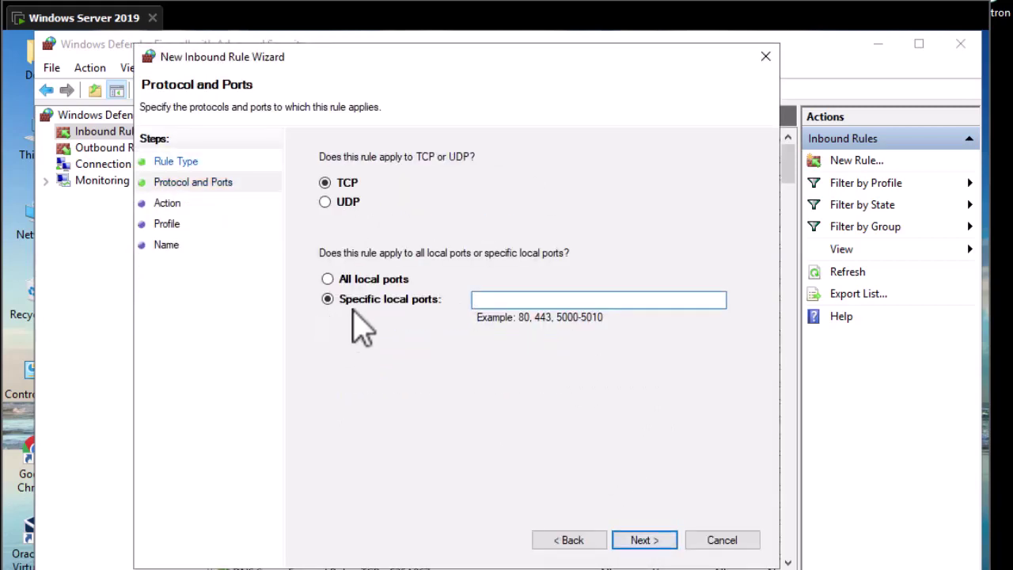
click(512, 301)
text(22)
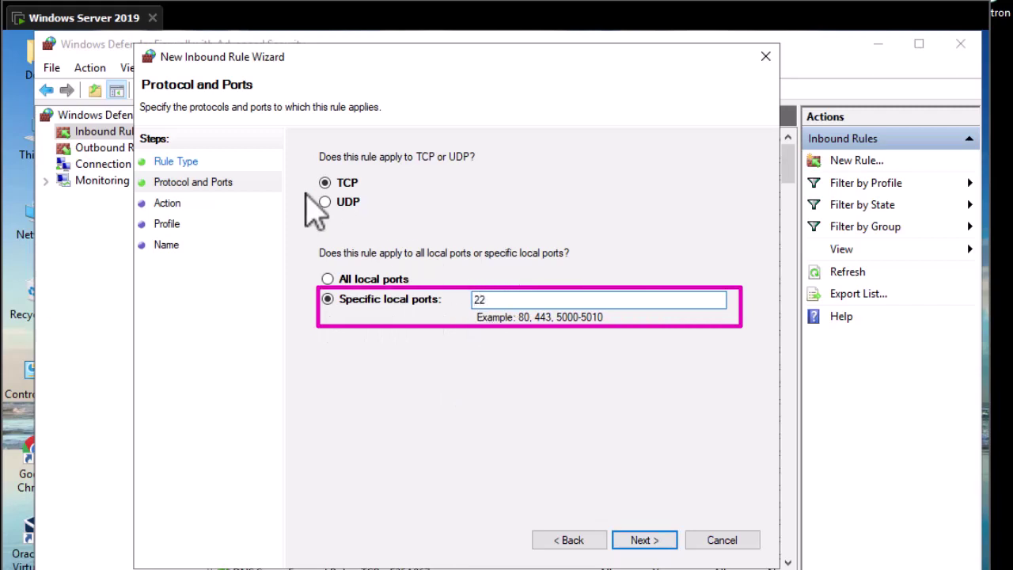
click(661, 544)
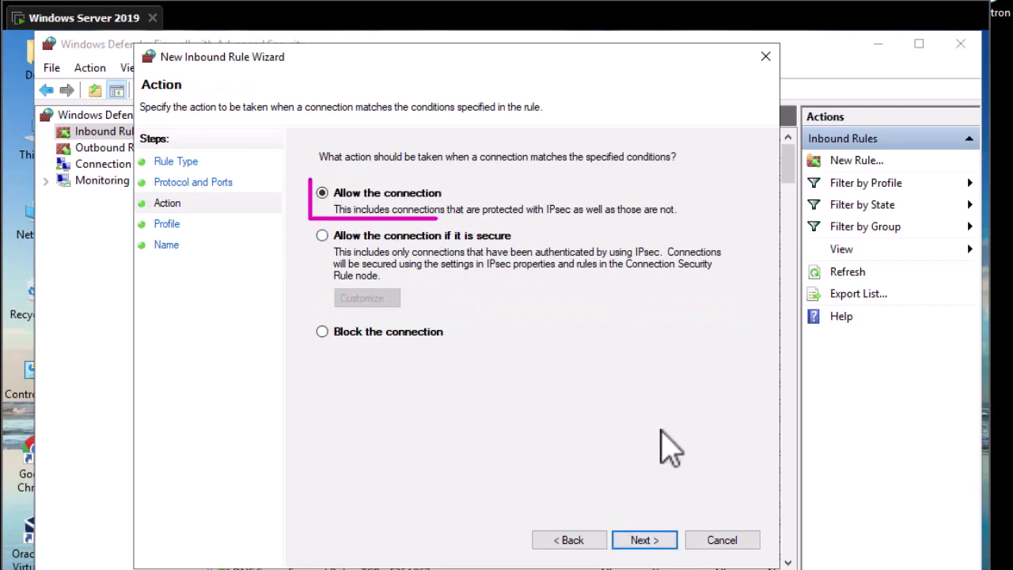
Allow the connection on Domain, Private and Public profiles and name the rule 'Allow SSH'.
click(643, 541)
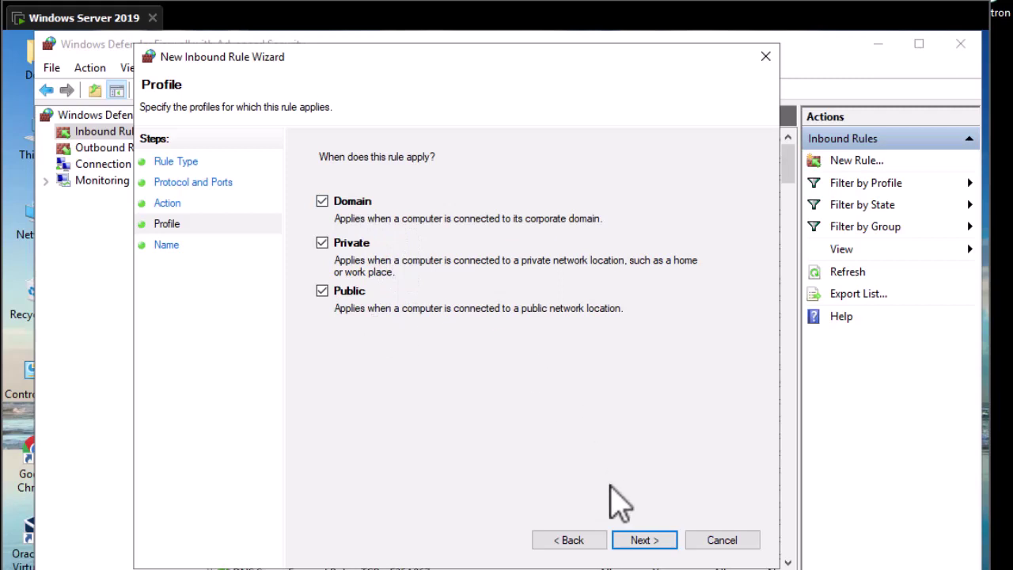
click(642, 541)
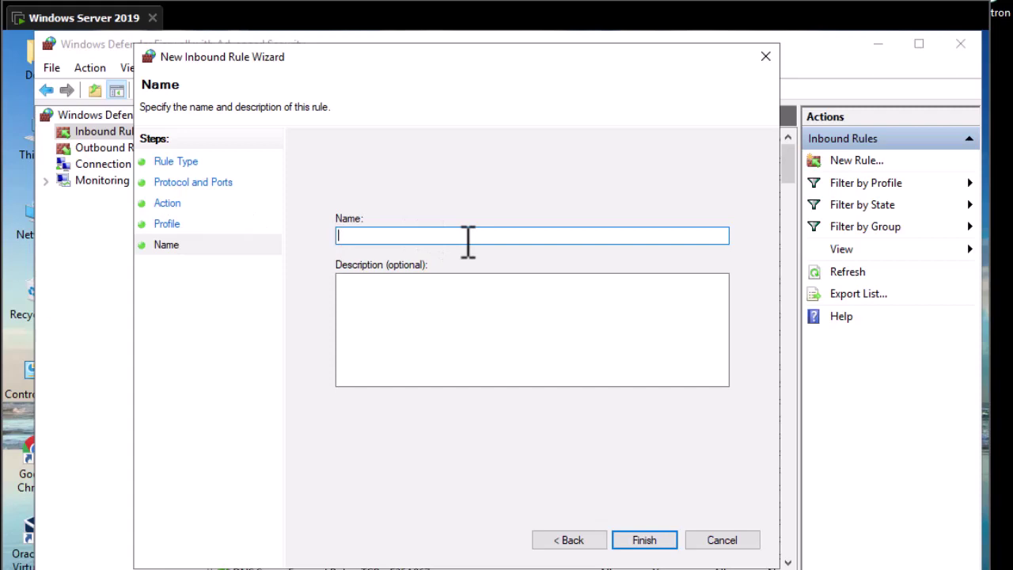
text(Allow SSH)
click(644, 541)
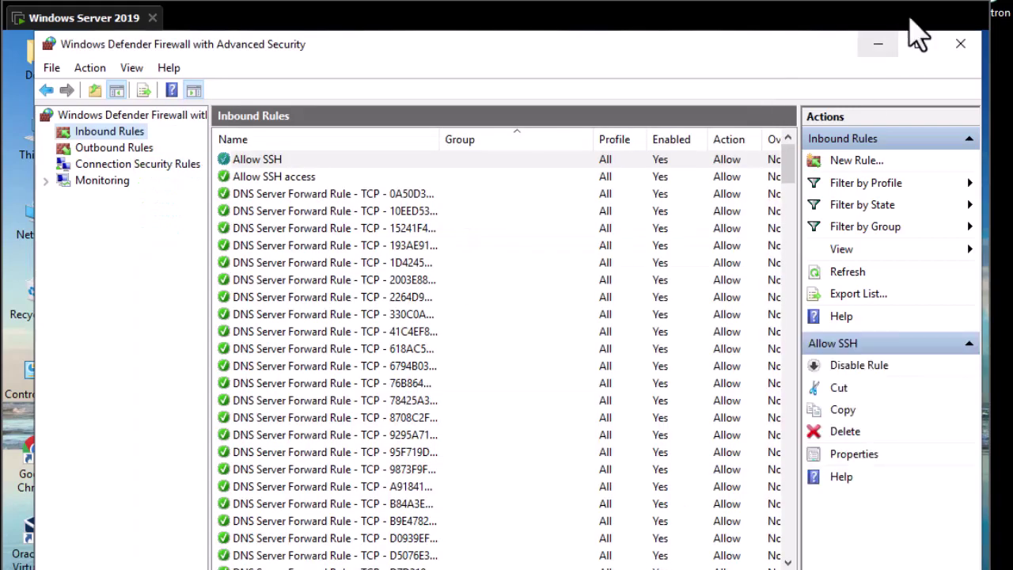
click(878, 47)
Close the remaining firewall window and run ssh to 192.168.1.20 as the administrator account.
click(840, 72)
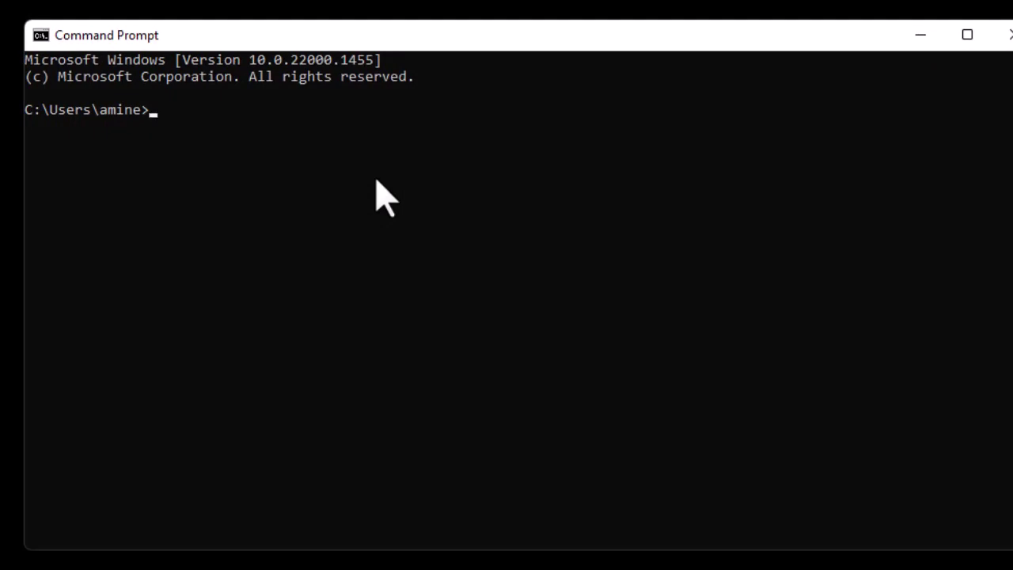
text(ssh administartor)
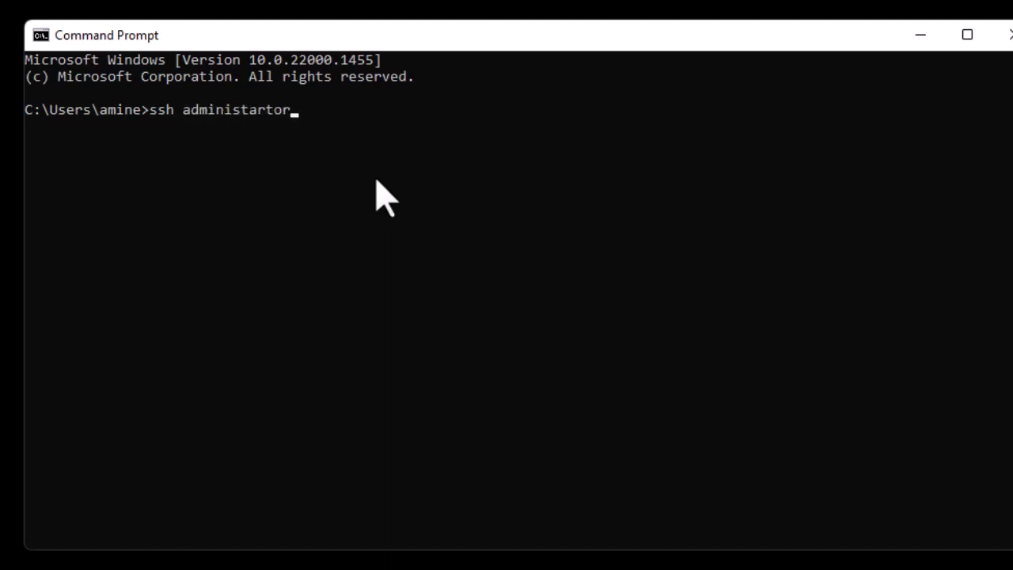
text(@192.168.1.20)
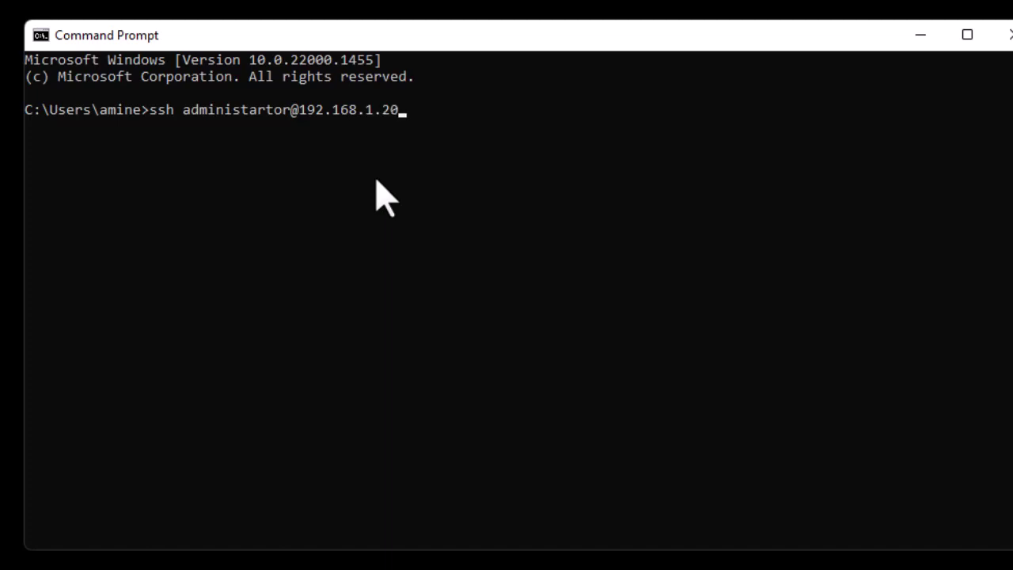
key(Return)
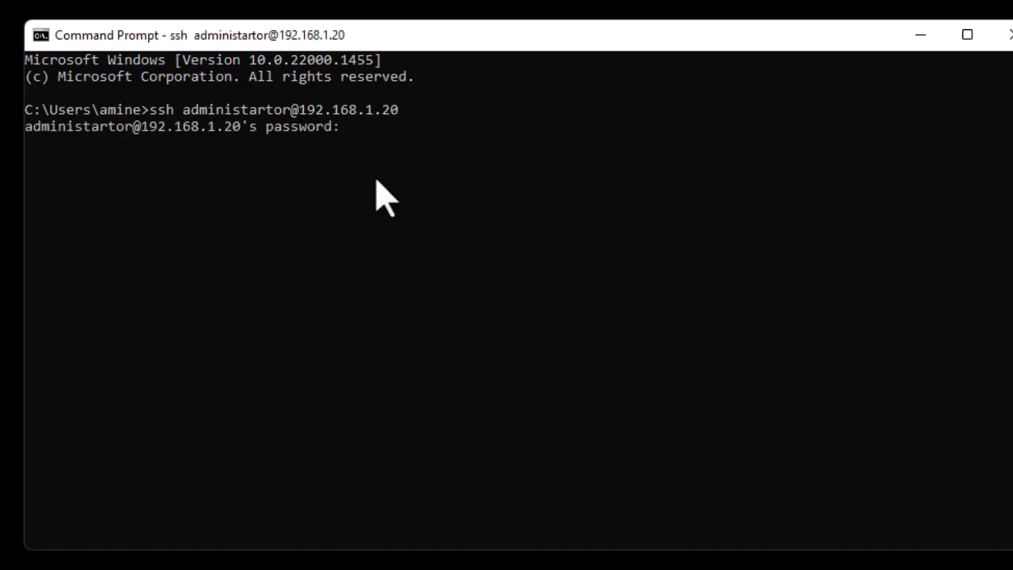
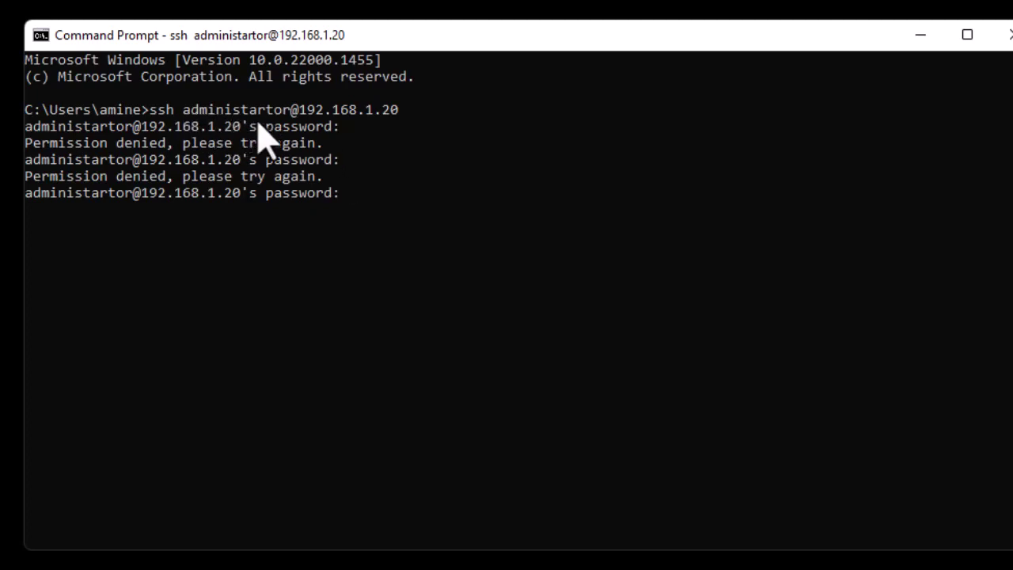
Abort the failed login attempt and clear the screen with cls.
key(ctrl+c)
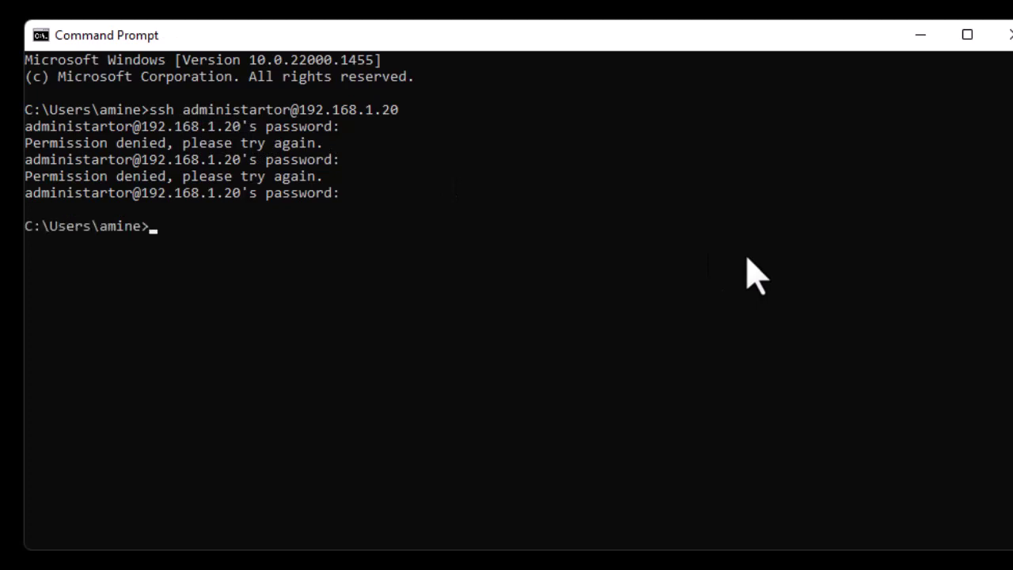
text(cls)
key(Return)
Rerun the ssh login with the username corrected to administrator on 192.168.1.20, and submit the password.
key(Up)
key(Up)
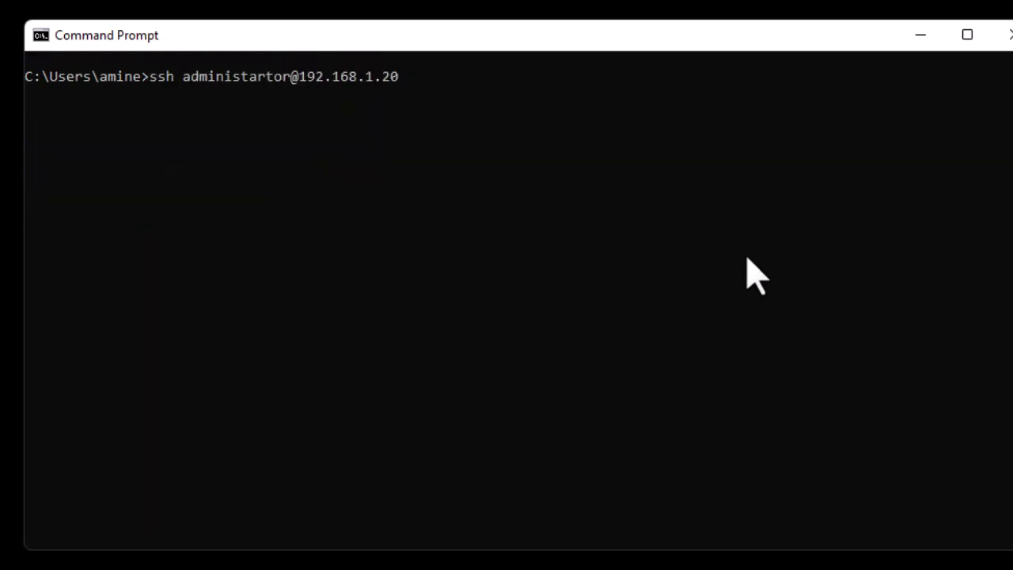
key(Left)
key(Left)
key(Left)
key(Left)
key(Left)
key(Left)
key(Left)
key(Left)
key(BackSpace)
key(Right)
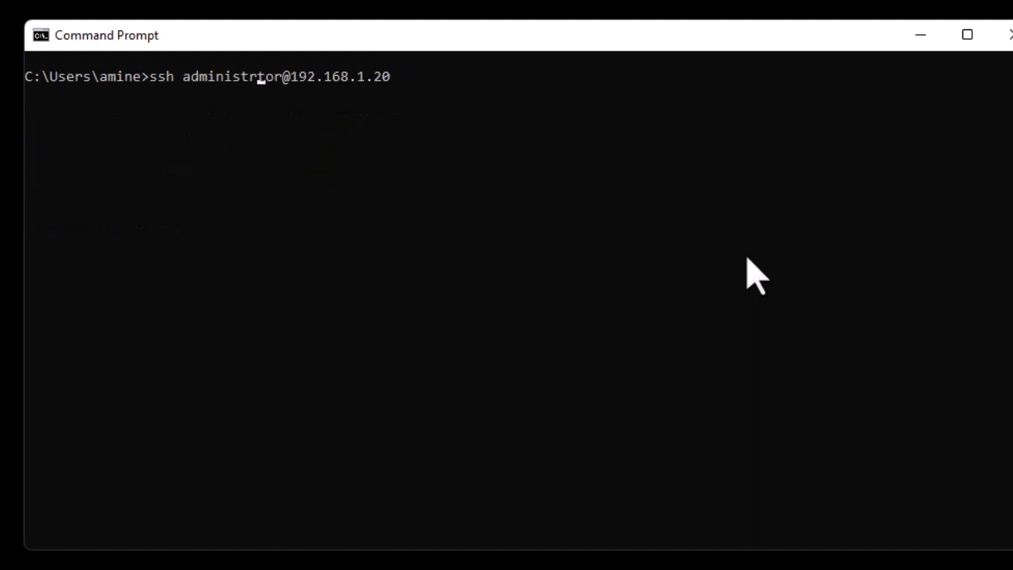
text(a)
key(Return)
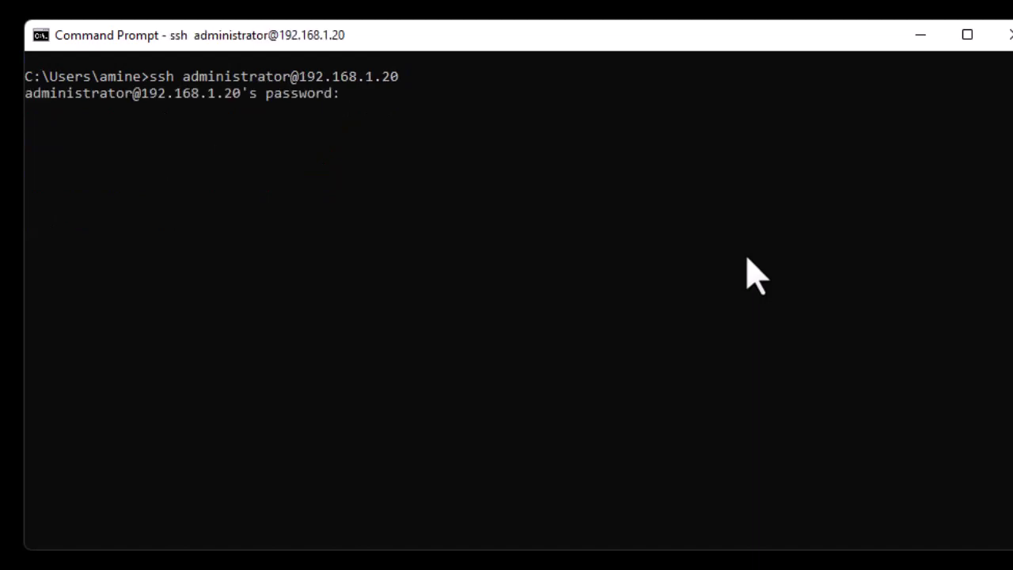
key(Return)
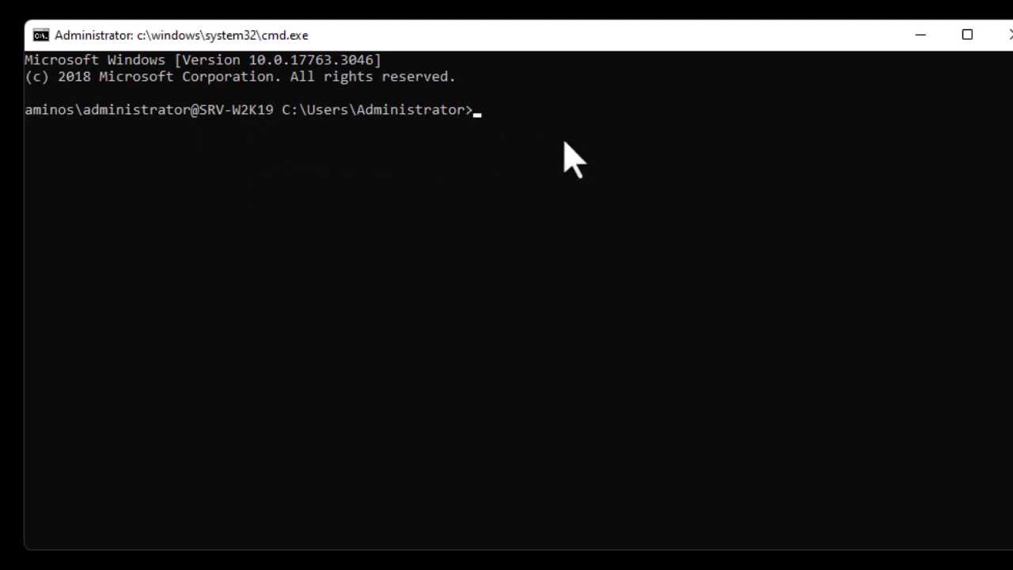
List the home directory with dir, then clear the screen.
text(dir)
key(Return)
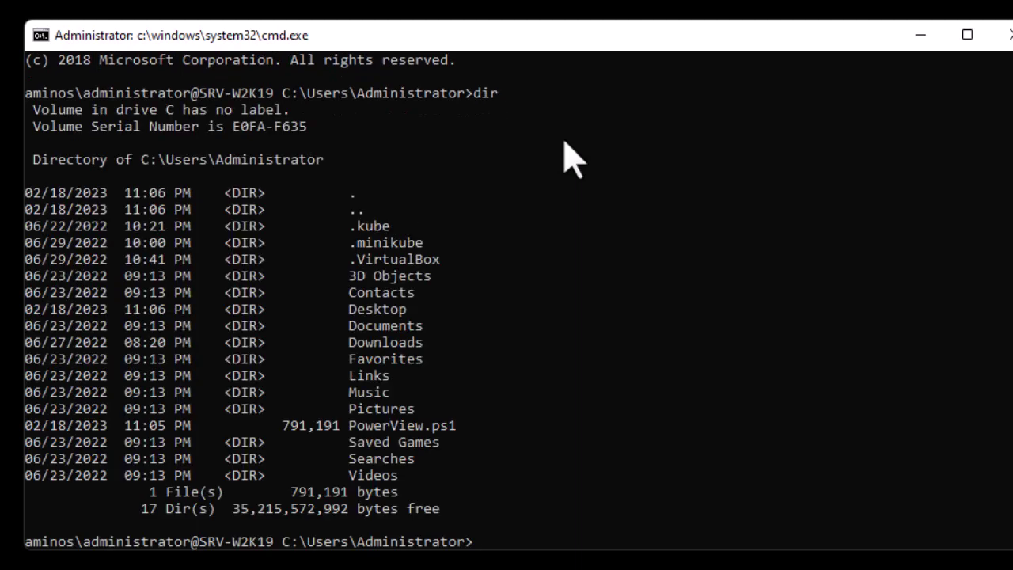
text(cls)
key(Return)
Start PowerShell and list C:\Users\Administrator with Get-ChildItem.
text(po)
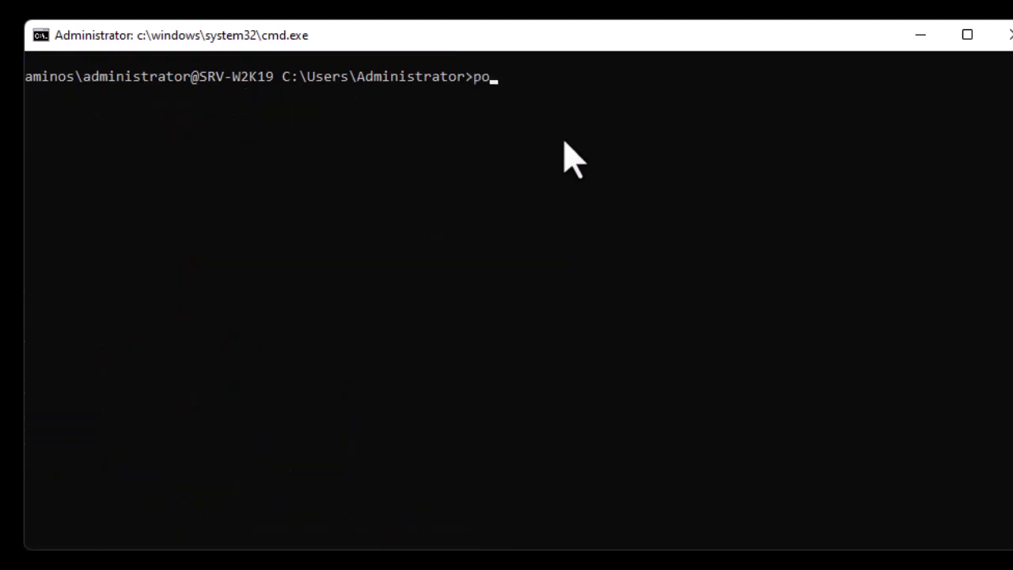
text(wershell)
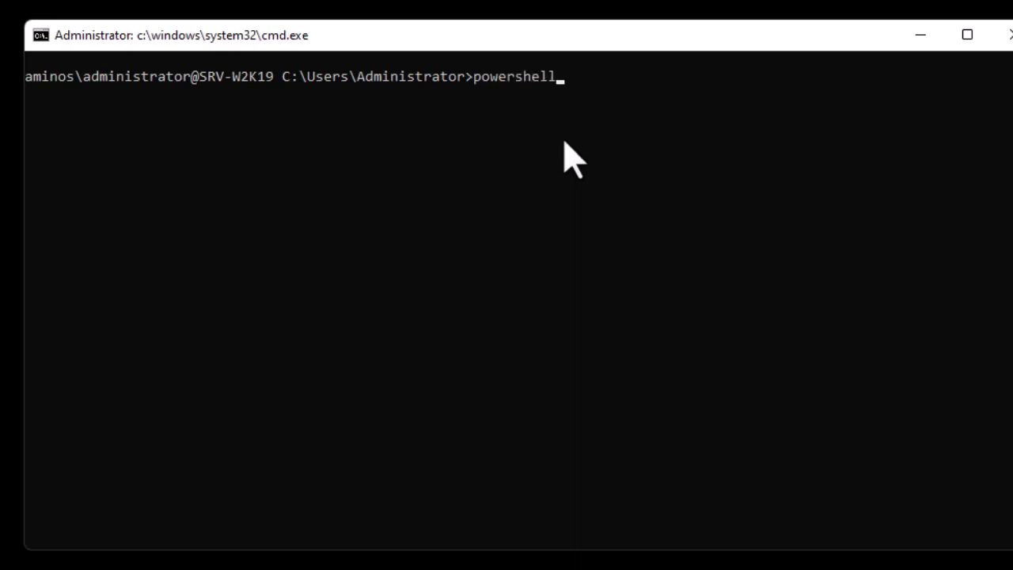
key(Return)
text(get)
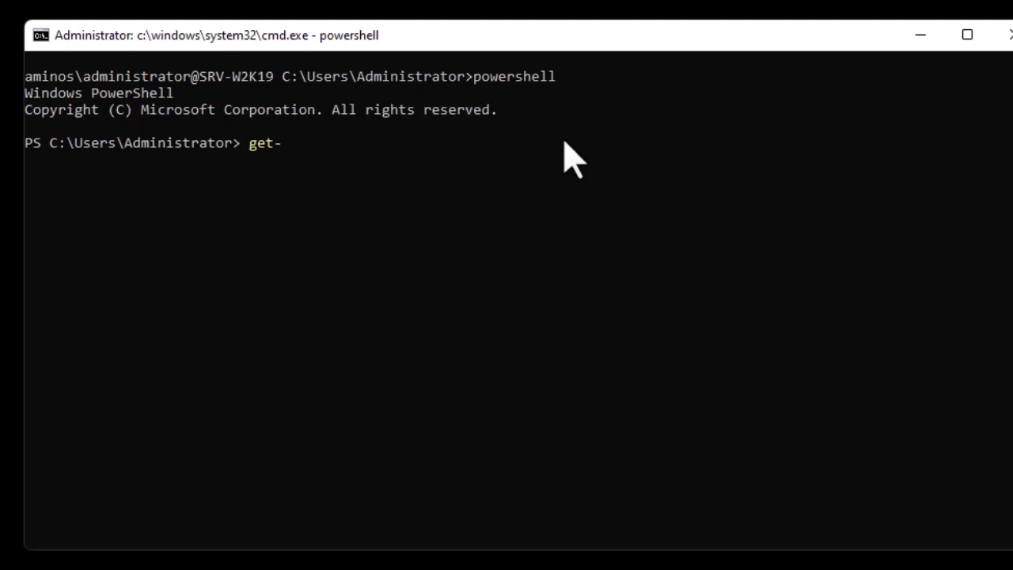
text(-childitem)
key(Tab)
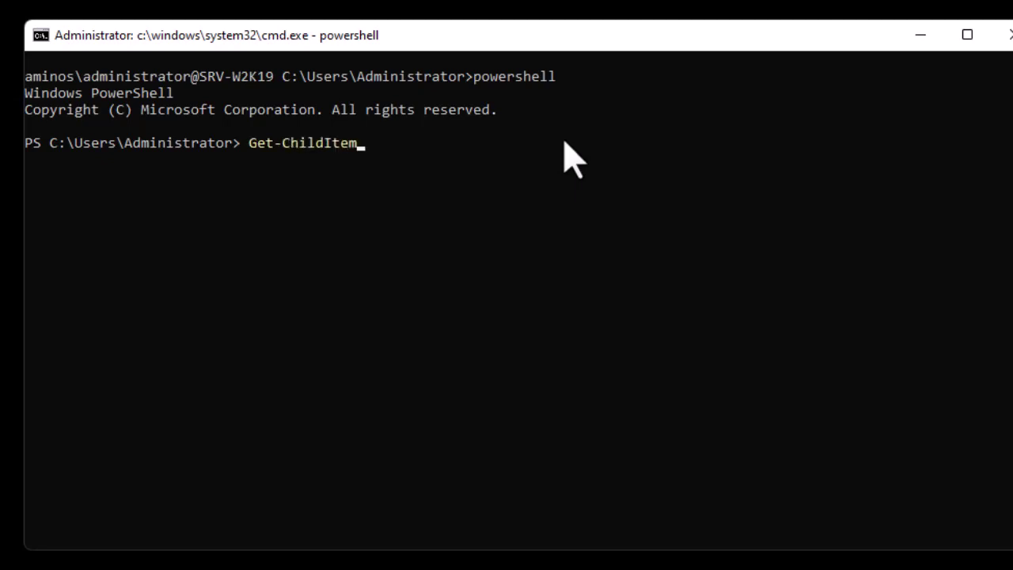
key(Return)
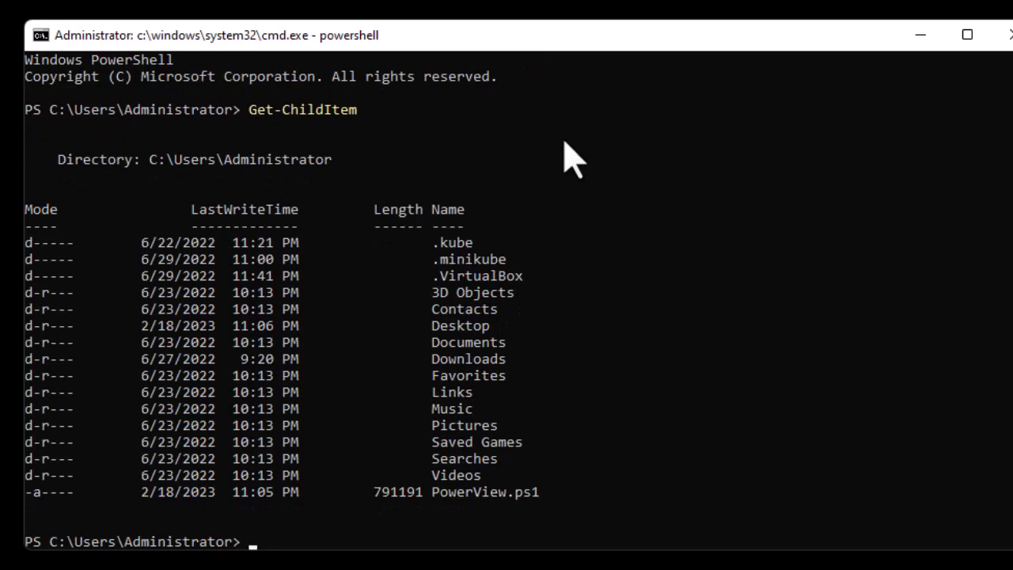